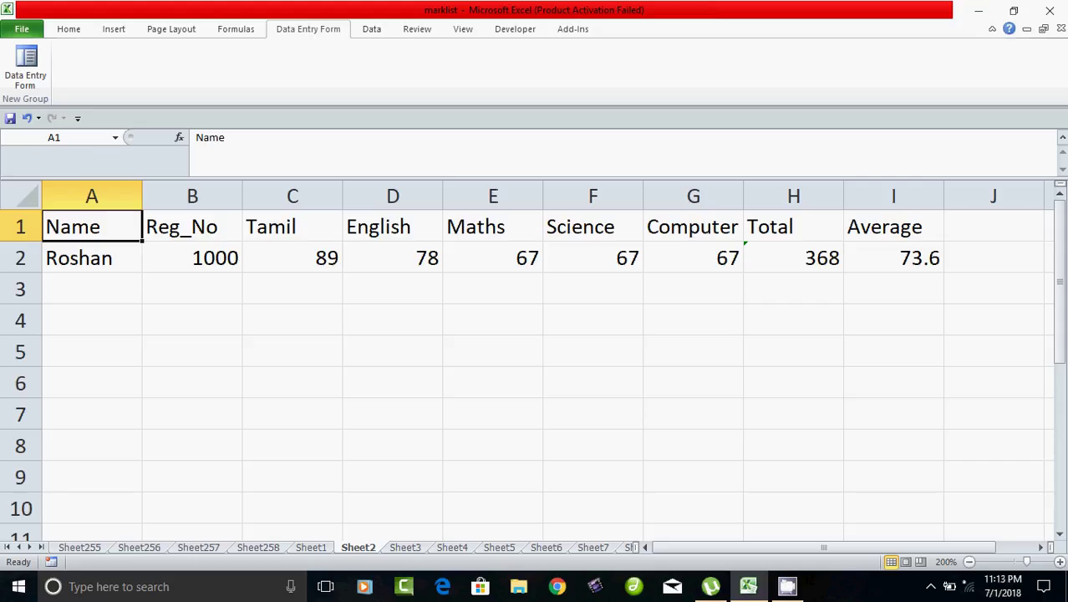
# Select each row-1 column heading in turn, from Name through Average.
pyautogui.click(192, 382)
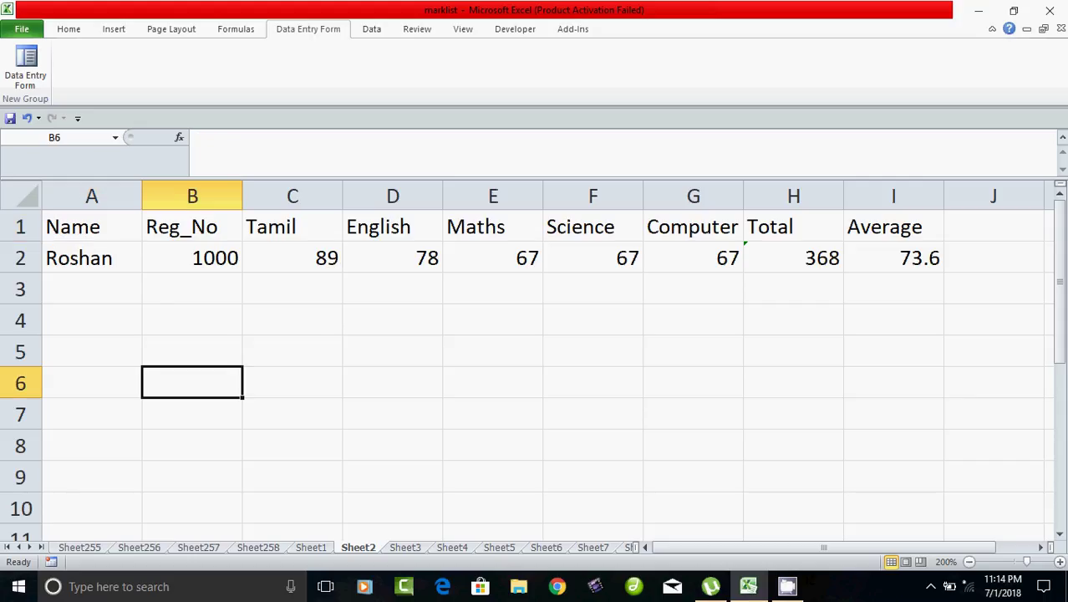
pyautogui.click(92, 227)
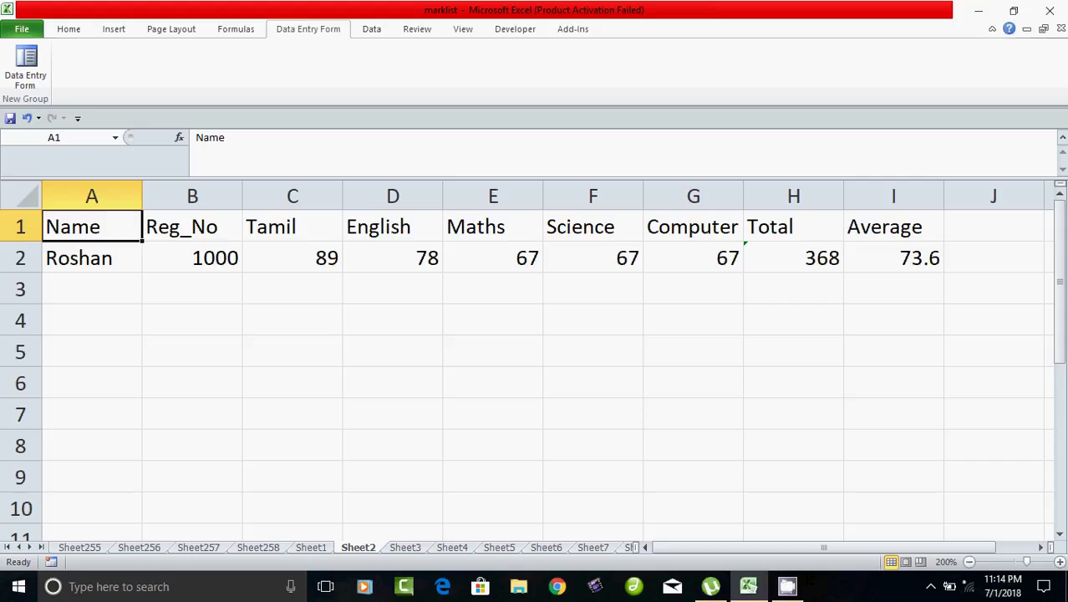
pyautogui.click(192, 226)
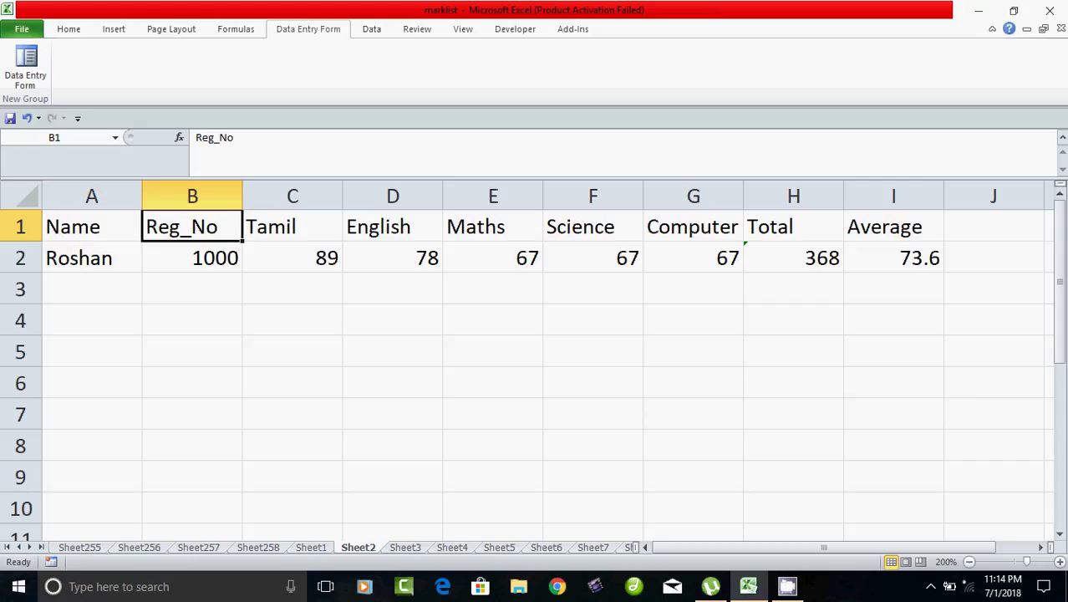
pyautogui.click(292, 227)
pyautogui.click(393, 226)
pyautogui.click(493, 226)
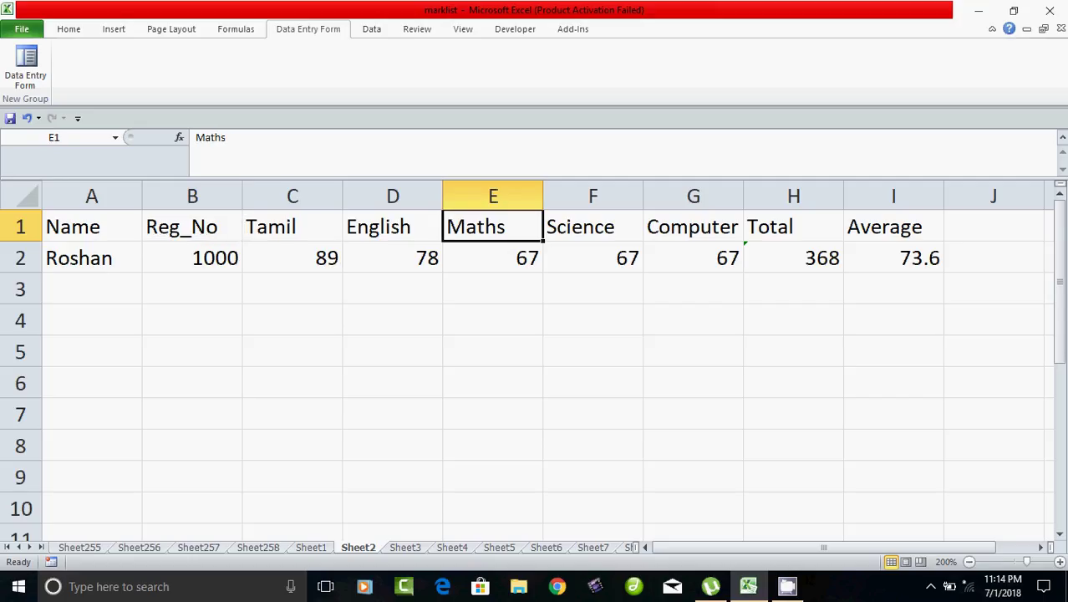
pyautogui.click(594, 227)
pyautogui.click(694, 226)
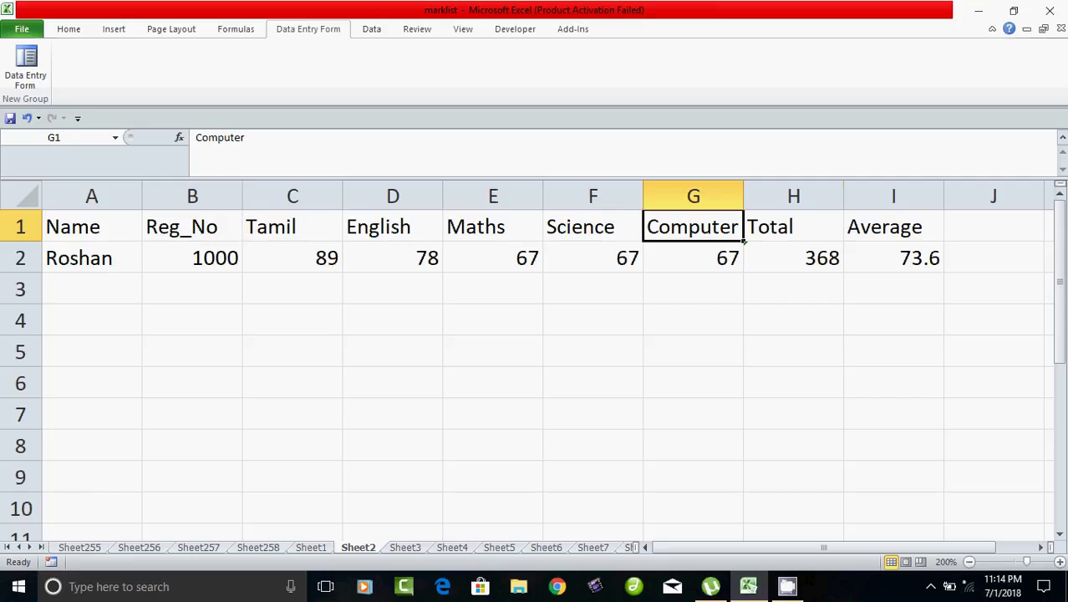
pyautogui.click(794, 227)
pyautogui.click(894, 226)
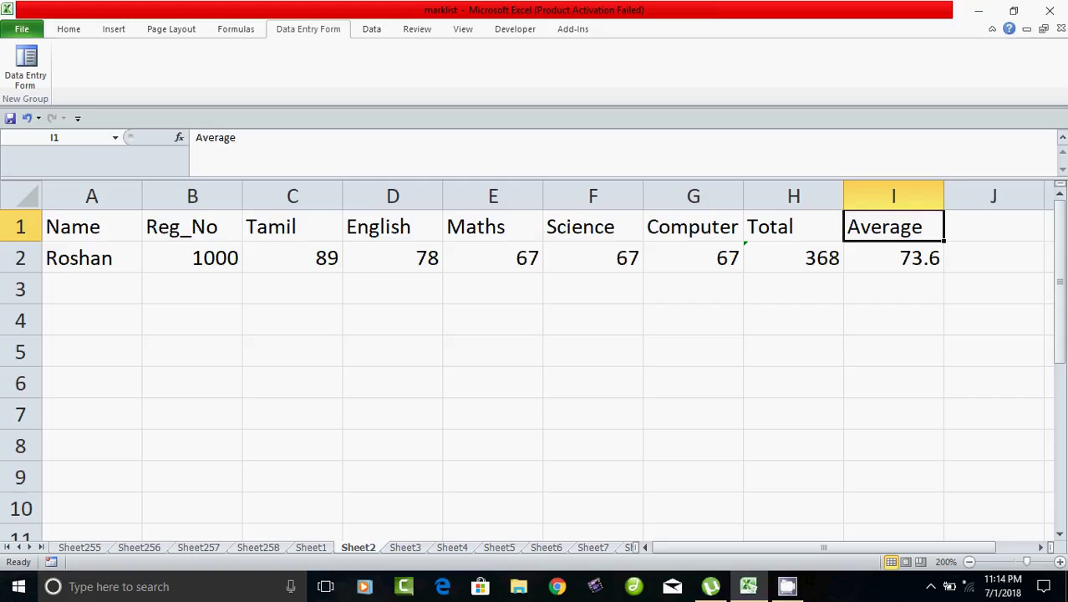
# Clear the existing Total and Average values in H2:I2.
pyautogui.moveTo(794, 226); pyautogui.dragTo(893, 257)
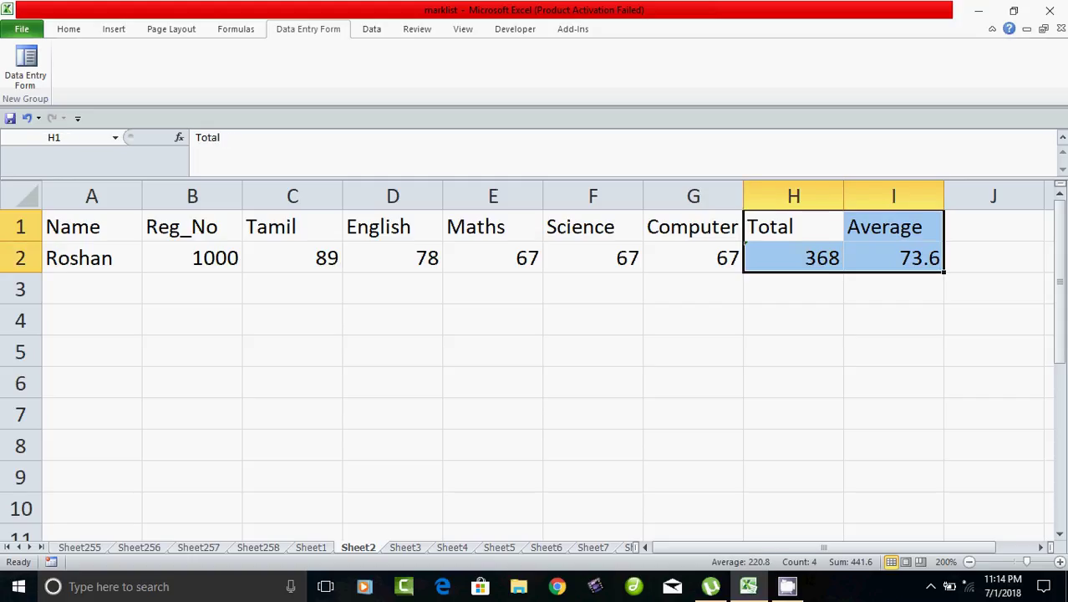
pyautogui.click(795, 226)
pyautogui.click(893, 227)
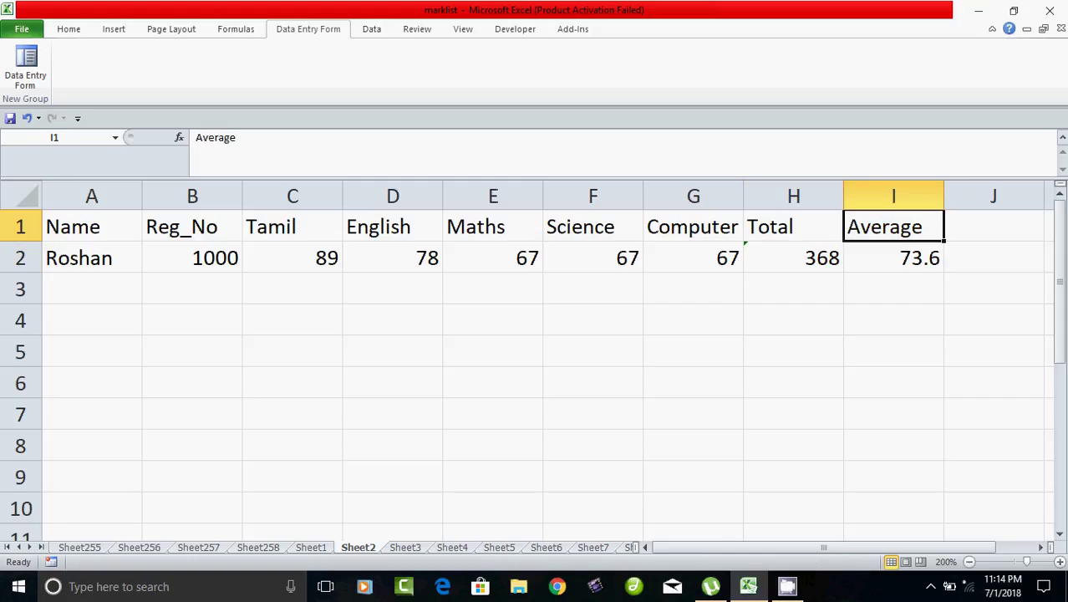
pyautogui.moveTo(795, 257); pyautogui.dragTo(894, 258)
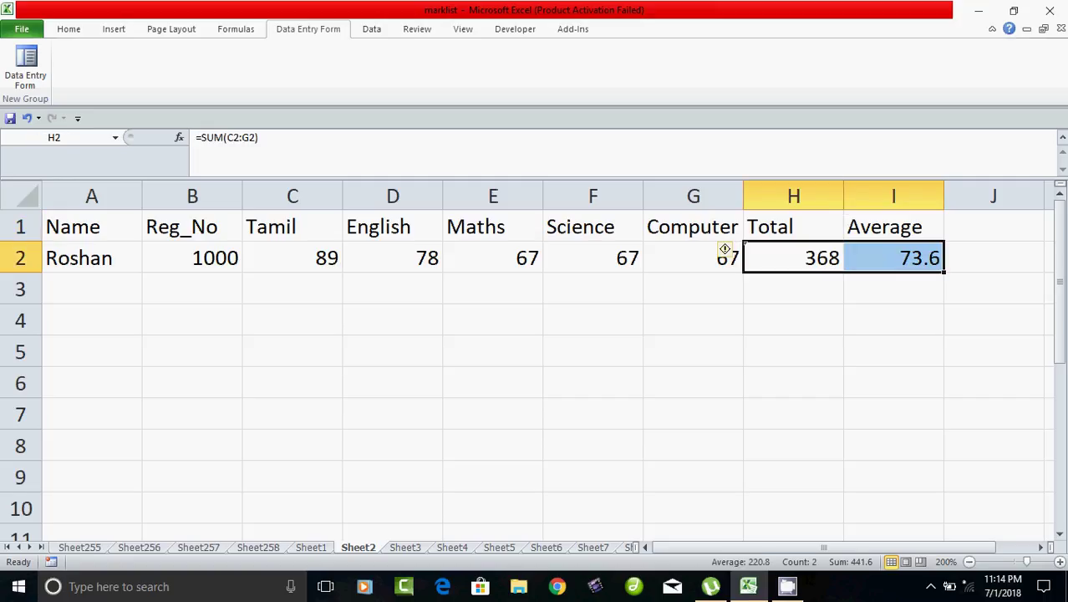
pyautogui.press('Delete')
pyautogui.click(794, 319)
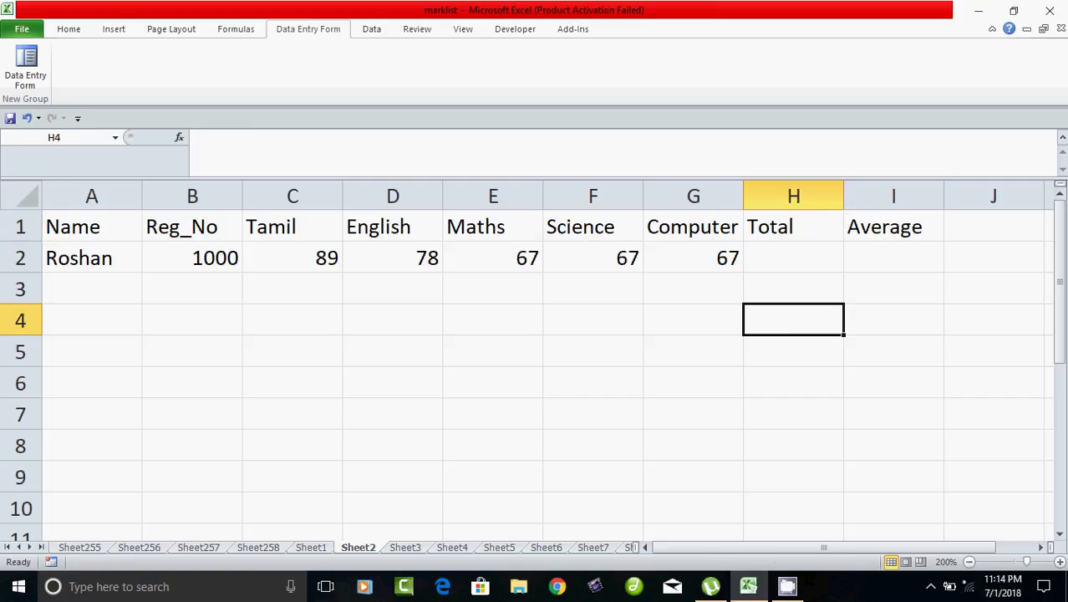
# Enter =sum(c2:g2) in Total cell H2 so it shows 368.
pyautogui.moveTo(293, 258); pyautogui.dragTo(694, 257)
pyautogui.click(91, 258)
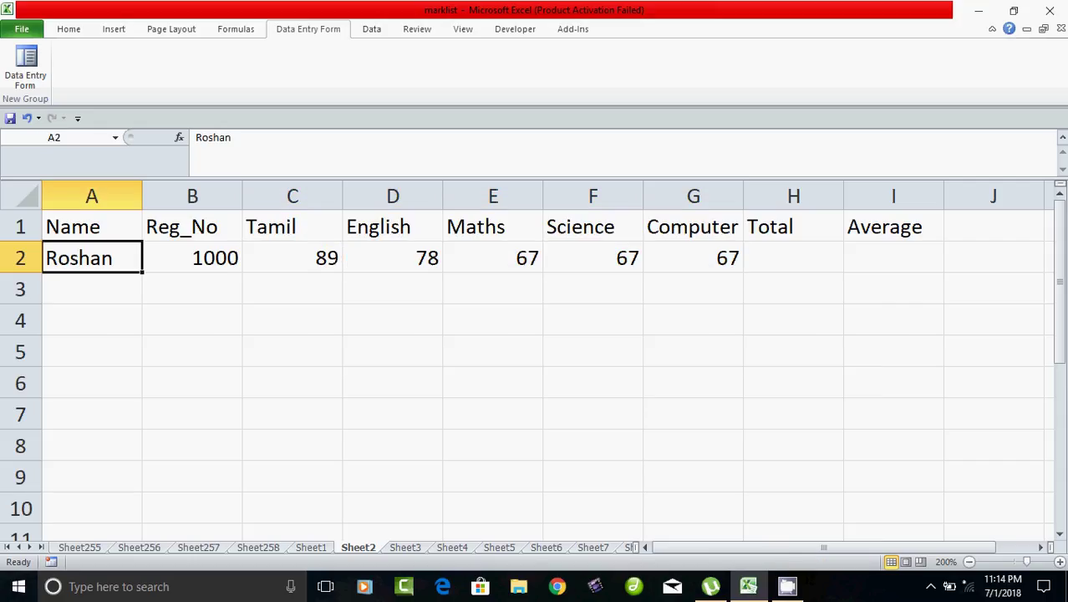
pyautogui.moveTo(292, 257); pyautogui.dragTo(694, 257)
pyautogui.click(793, 257)
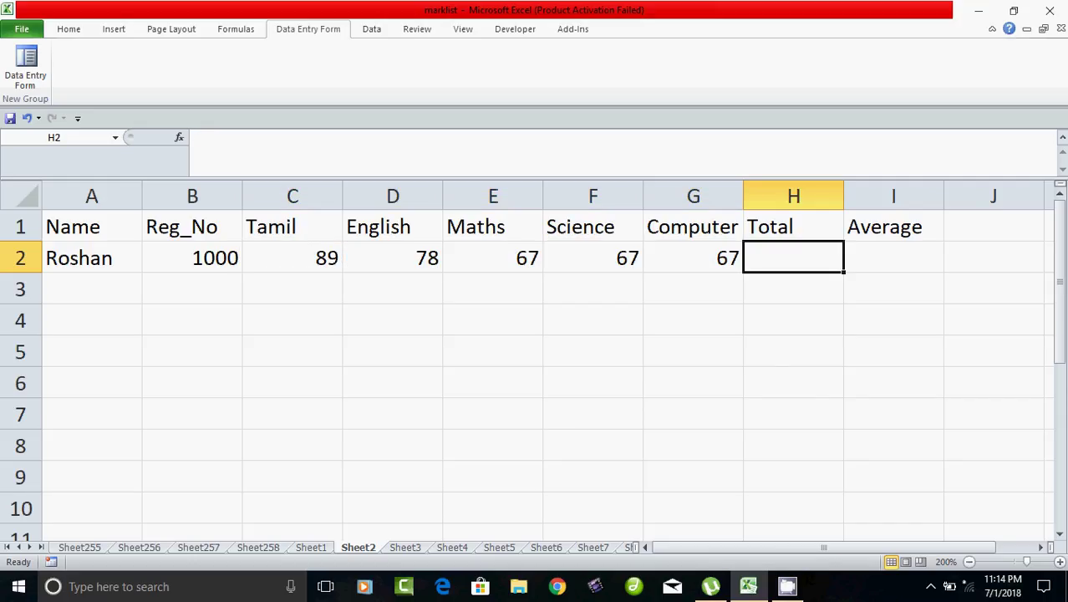
pyautogui.click(793, 351)
pyautogui.click(794, 258)
pyautogui.write('=')
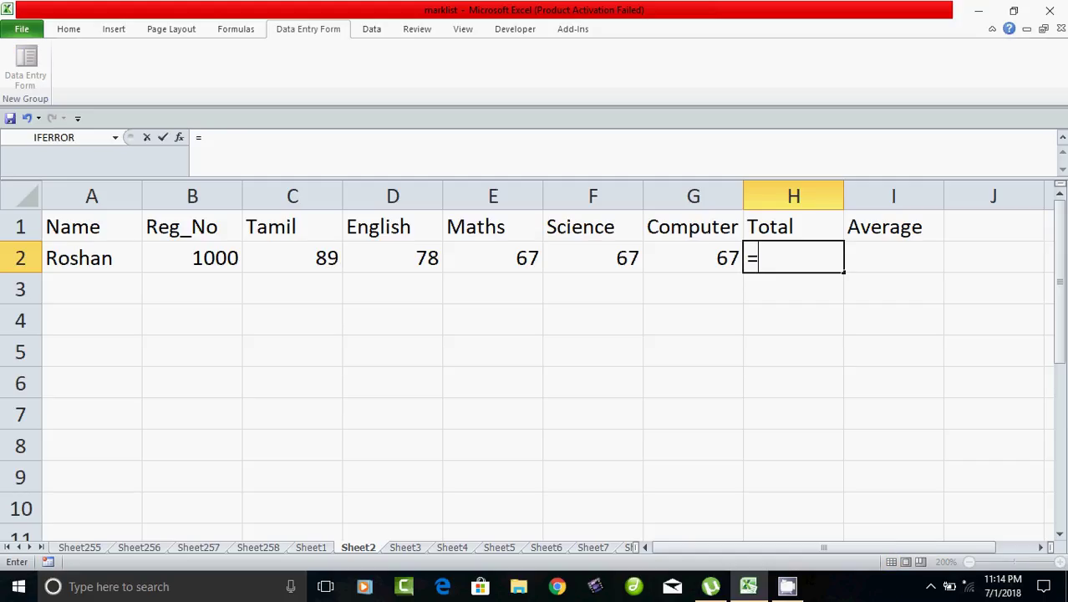
pyautogui.write('su')
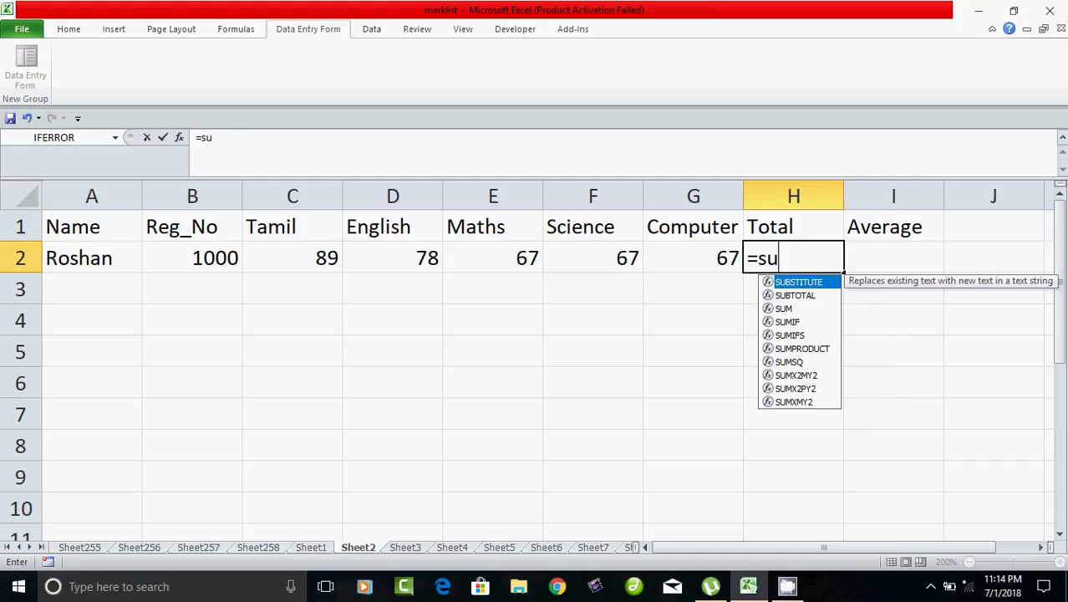
pyautogui.write('m')
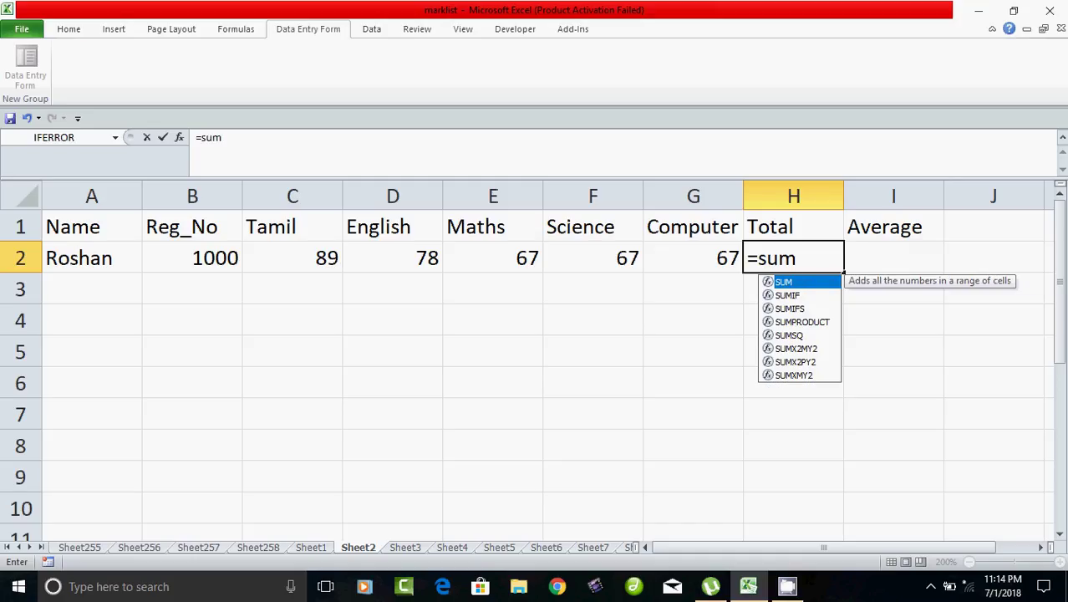
pyautogui.write('(')
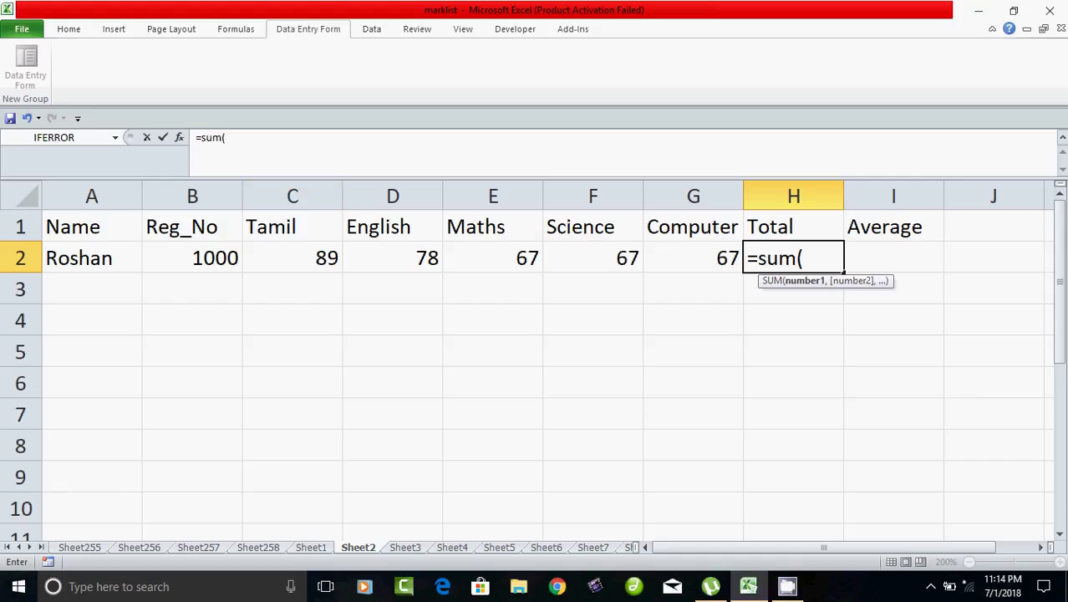
pyautogui.write('c2')
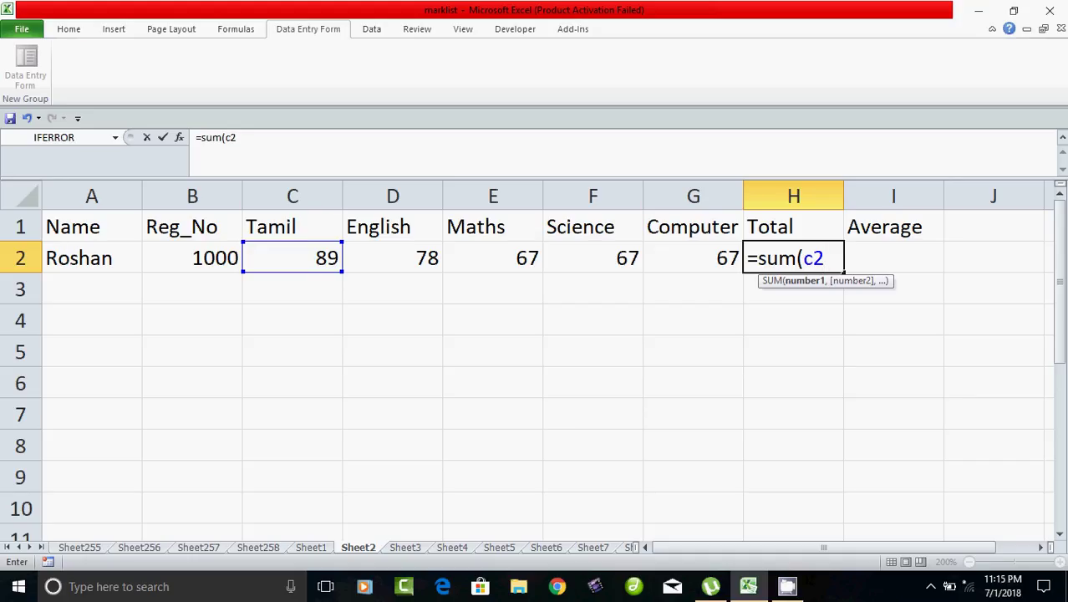
pyautogui.write(':g2')
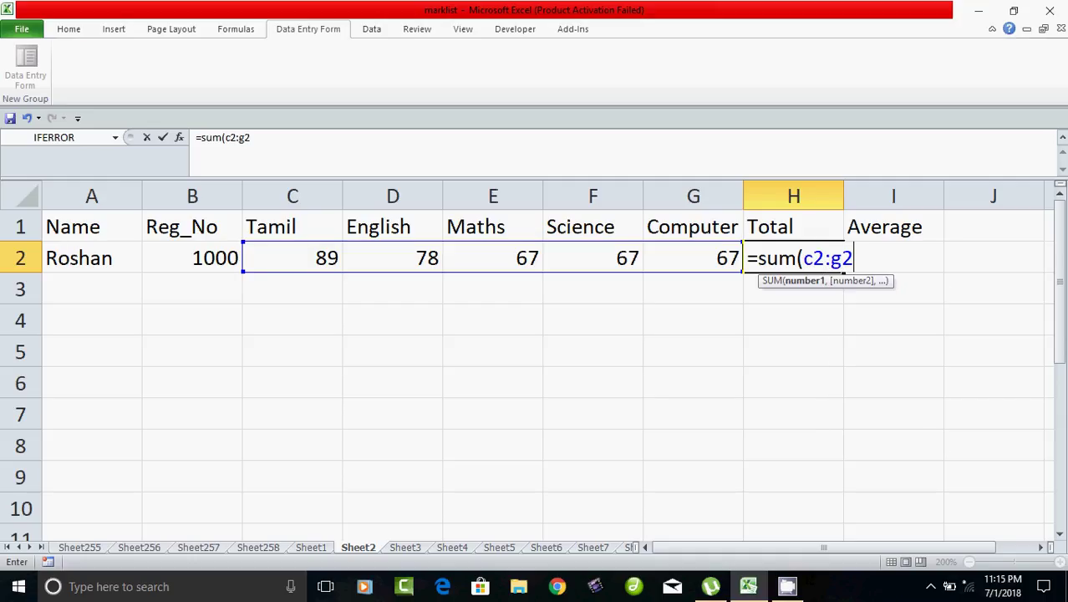
pyautogui.write(')')
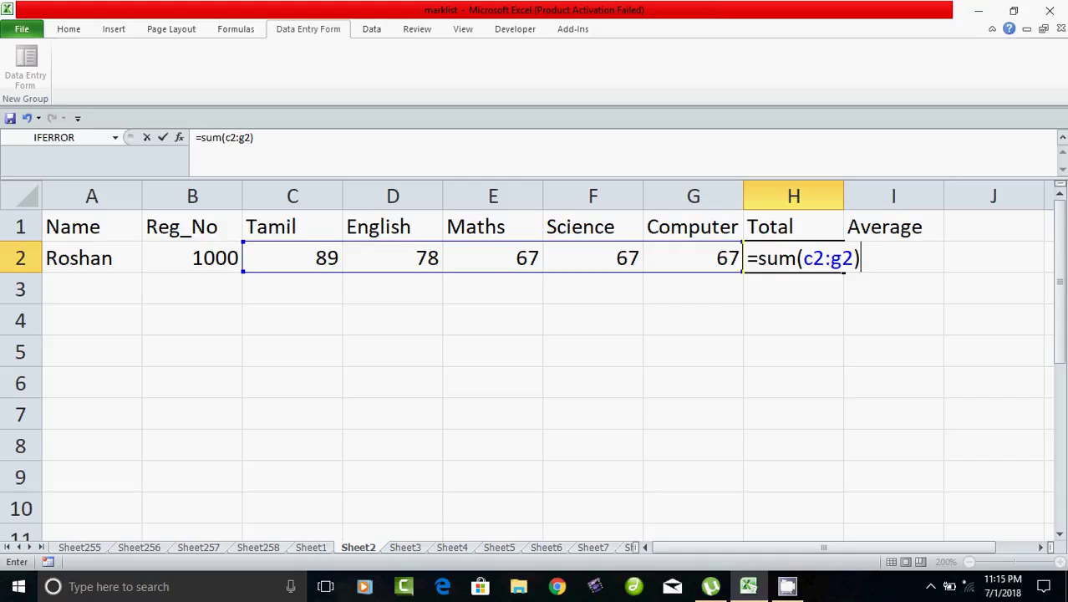
pyautogui.press('Return')
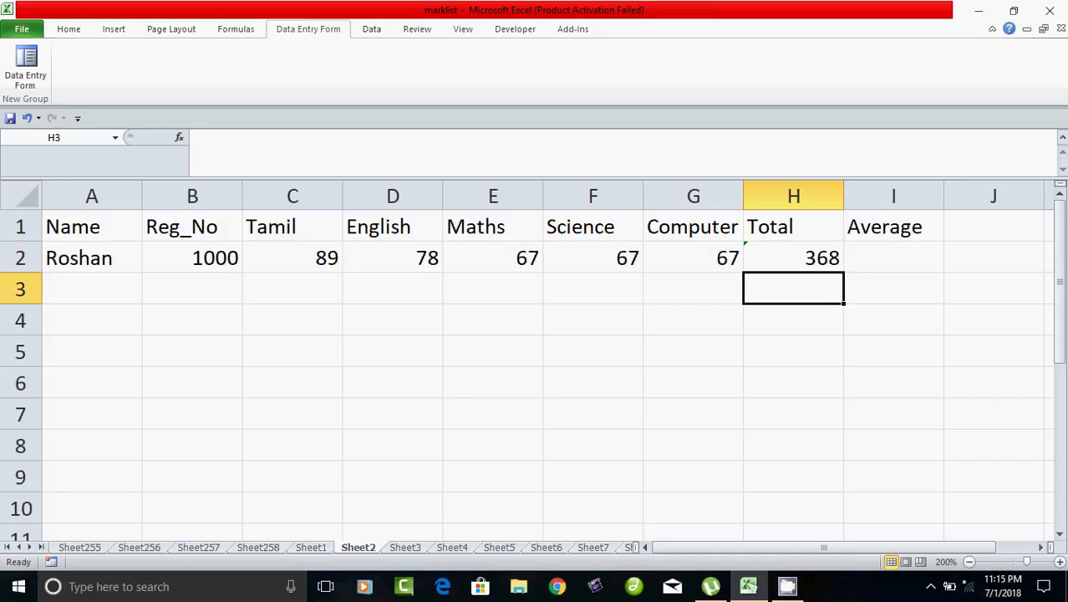
pyautogui.click(793, 257)
# Enter =H2/5 in Average cell I2, giving 73.6.
pyautogui.click(893, 257)
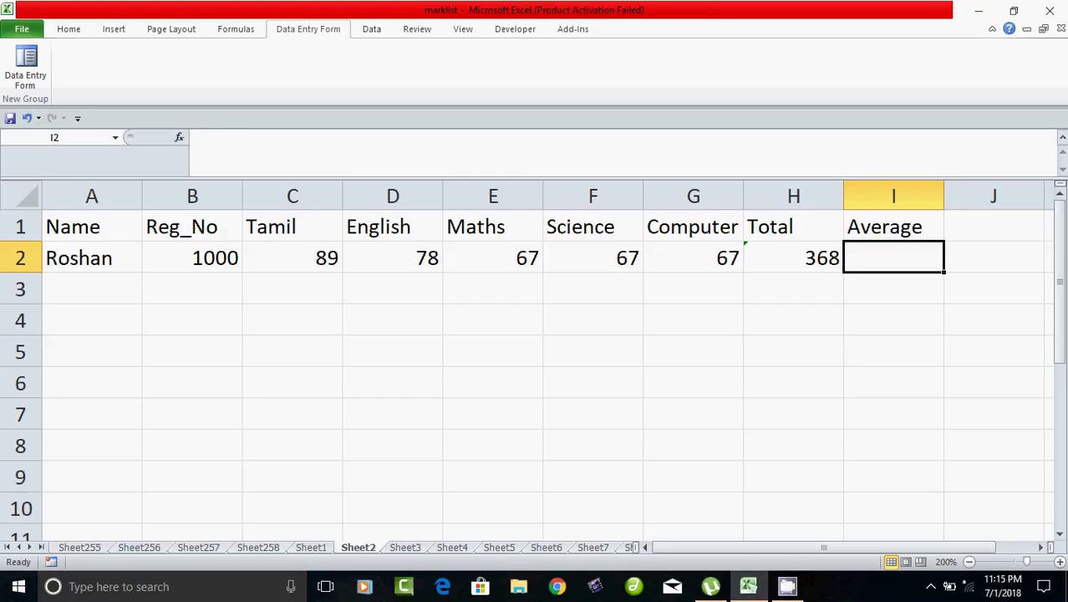
pyautogui.write('=')
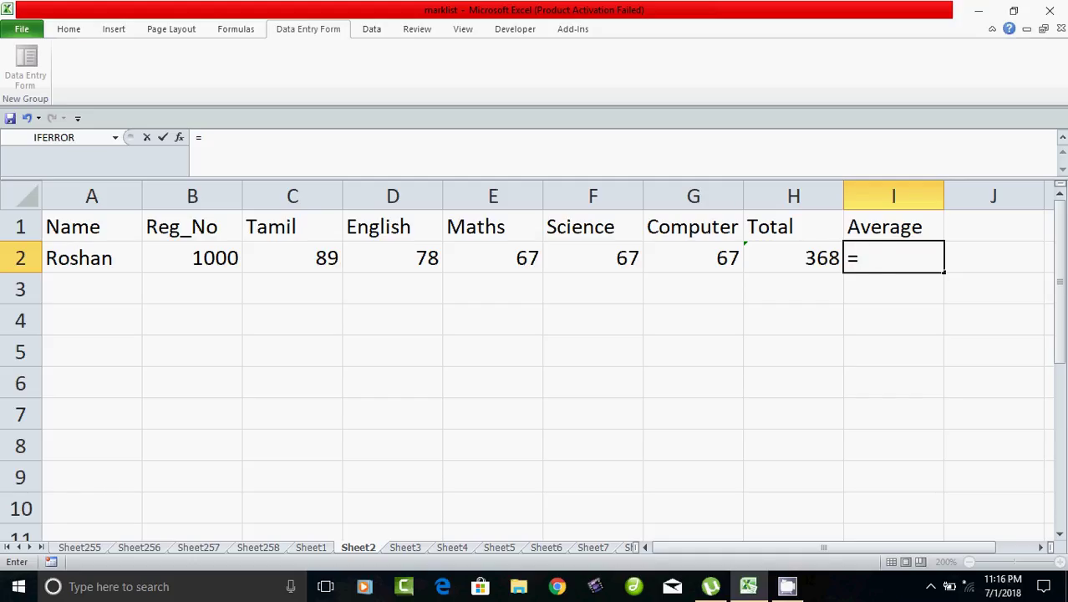
pyautogui.click(794, 258)
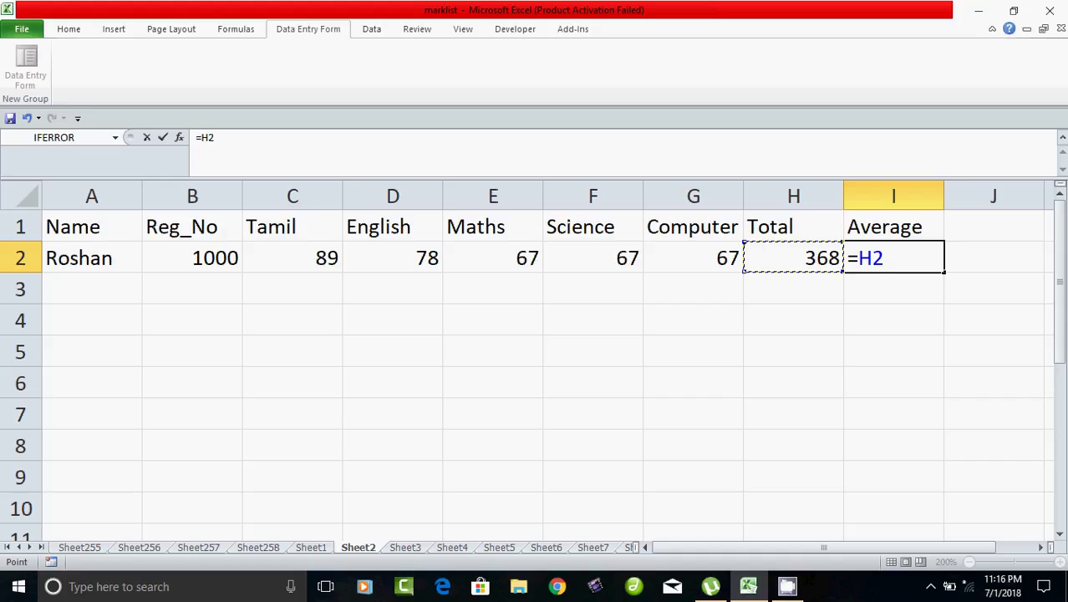
pyautogui.write('/')
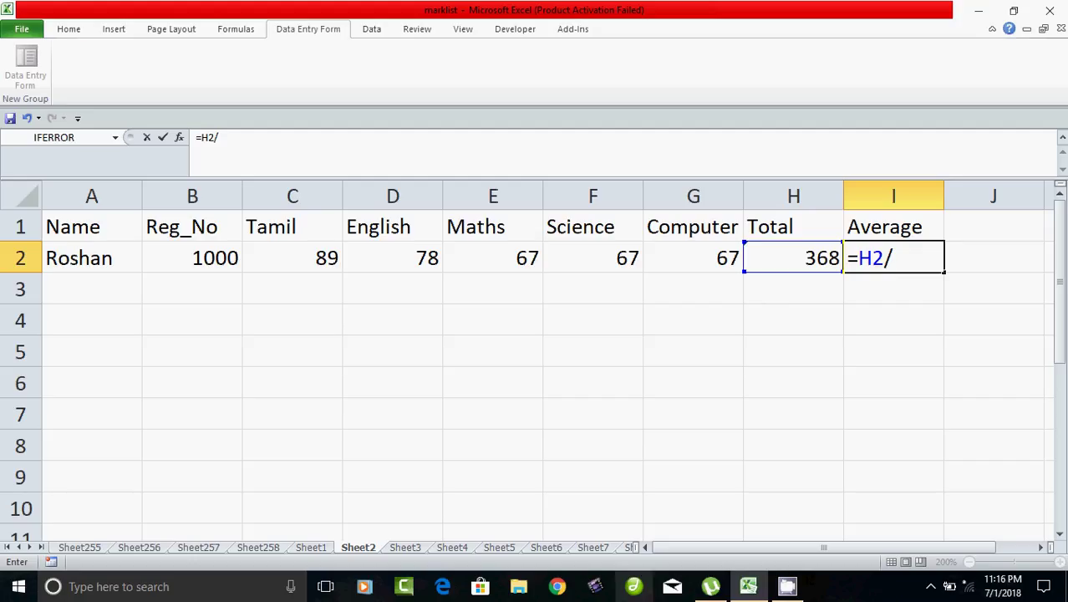
pyautogui.write('5')
pyautogui.press('Return')
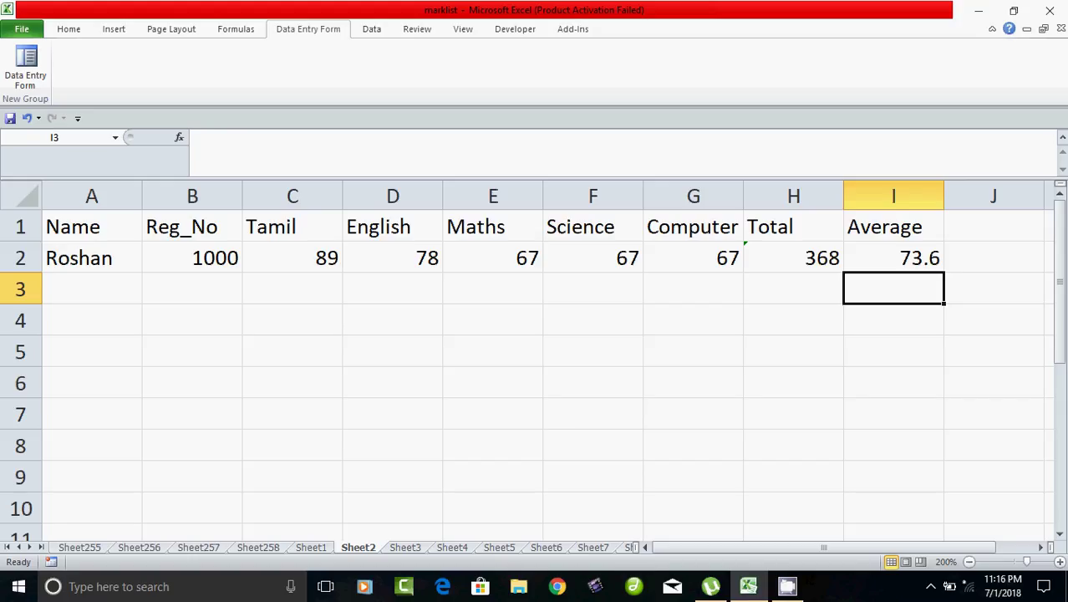
pyautogui.click(92, 258)
pyautogui.click(794, 258)
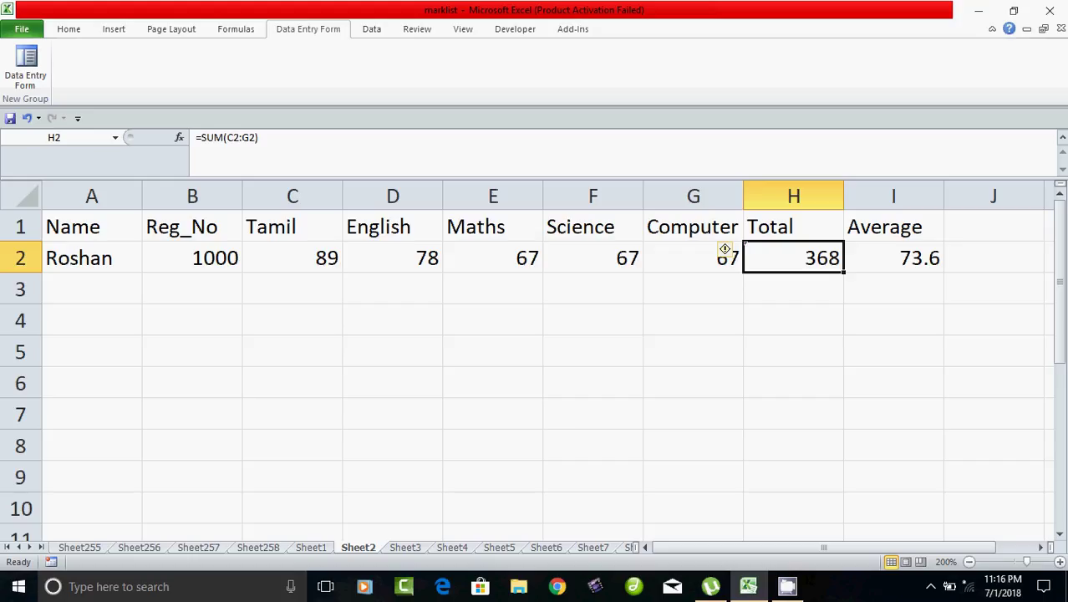
pyautogui.click(894, 257)
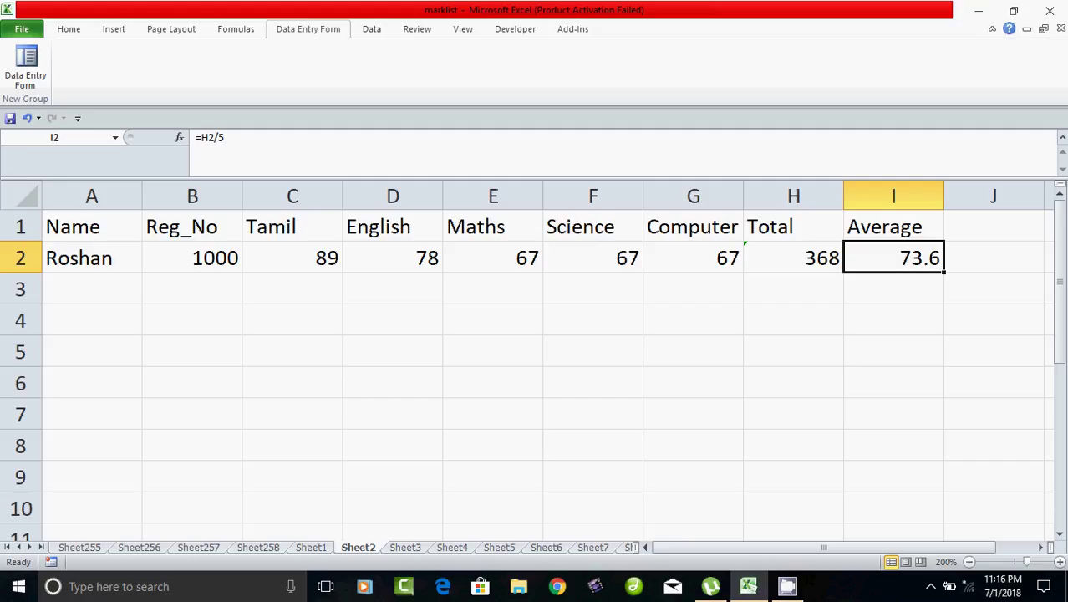
pyautogui.click(92, 227)
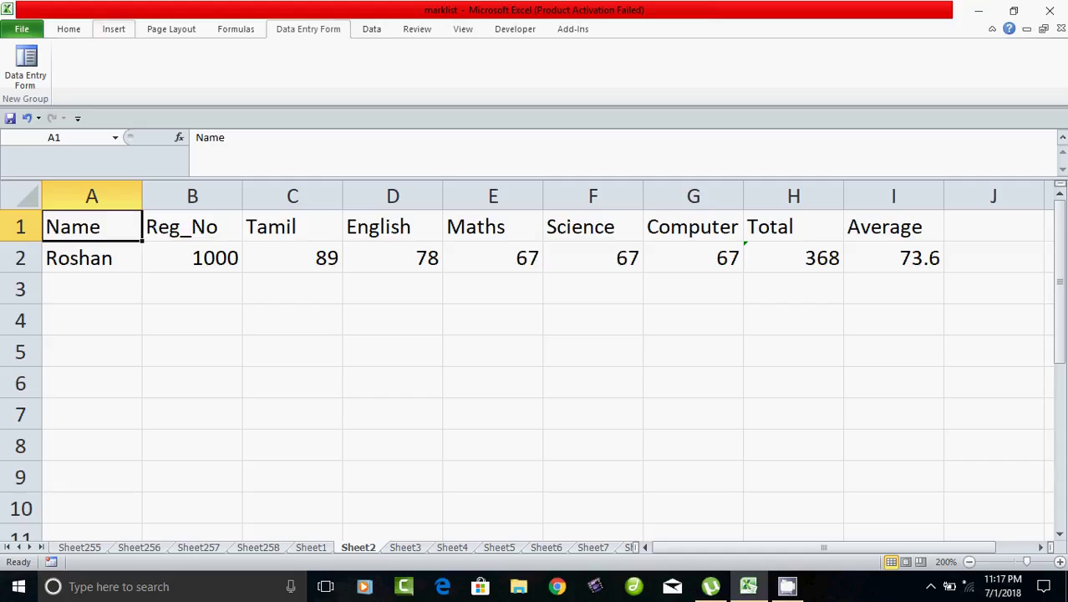
pyautogui.click(22, 28)
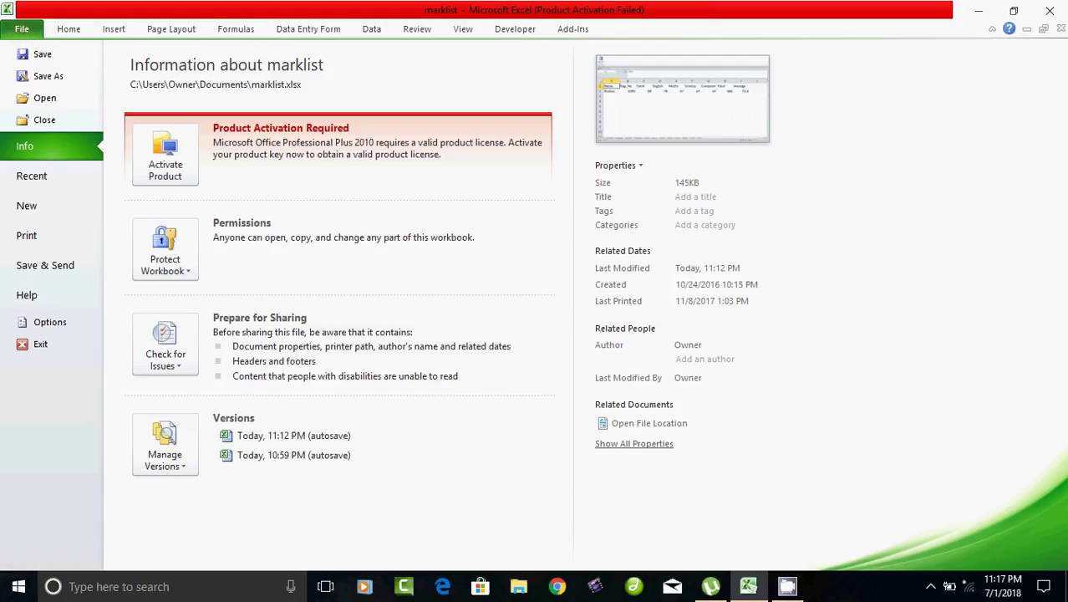
pyautogui.click(50, 322)
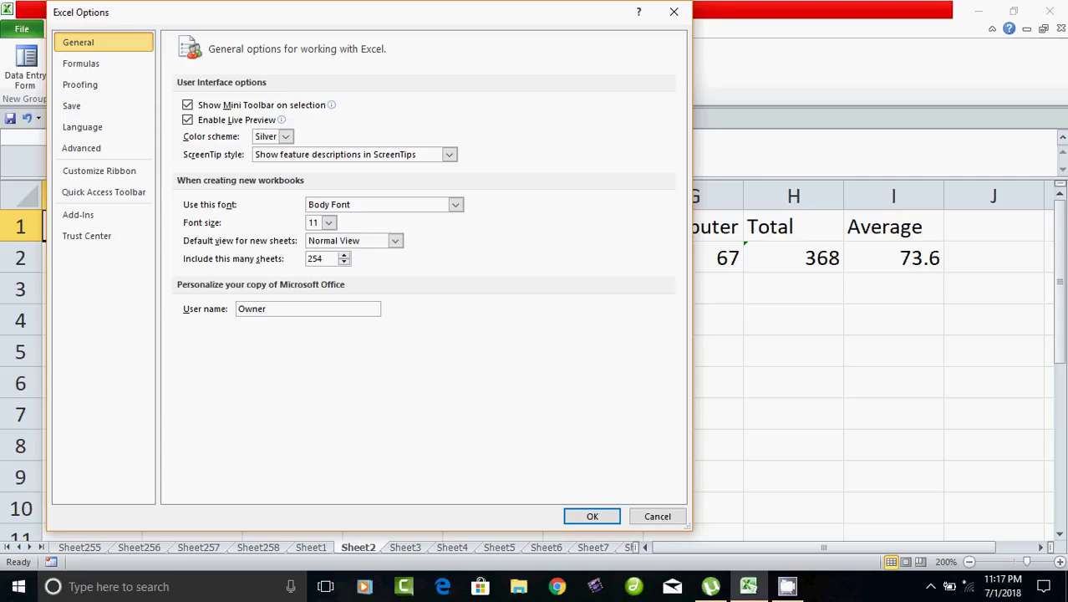
pyautogui.click(657, 516)
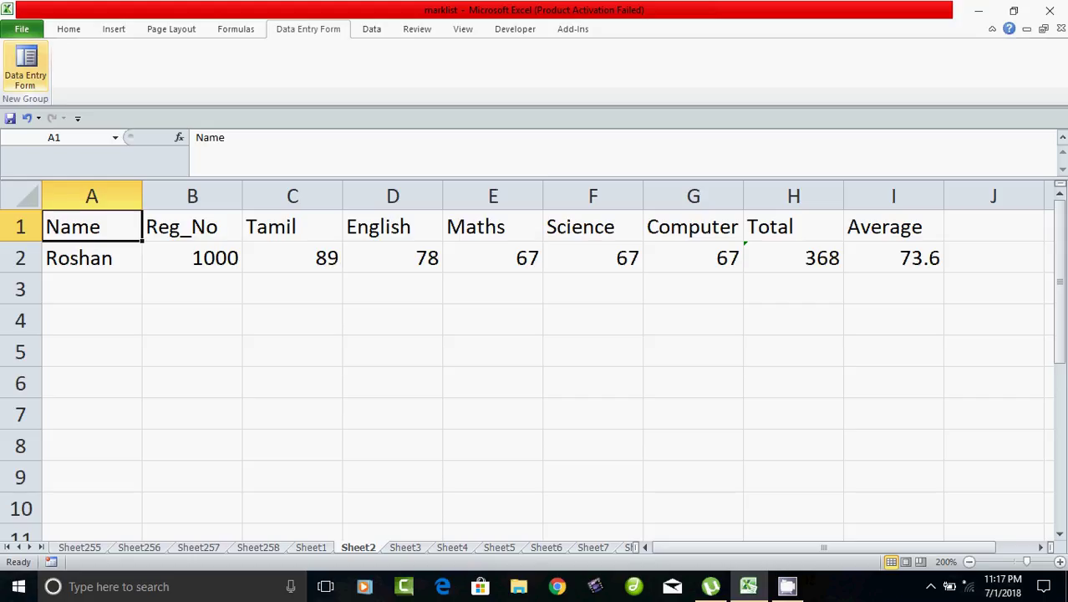
# Open the sheet's Data Form and start a blank new record.
pyautogui.click(25, 66)
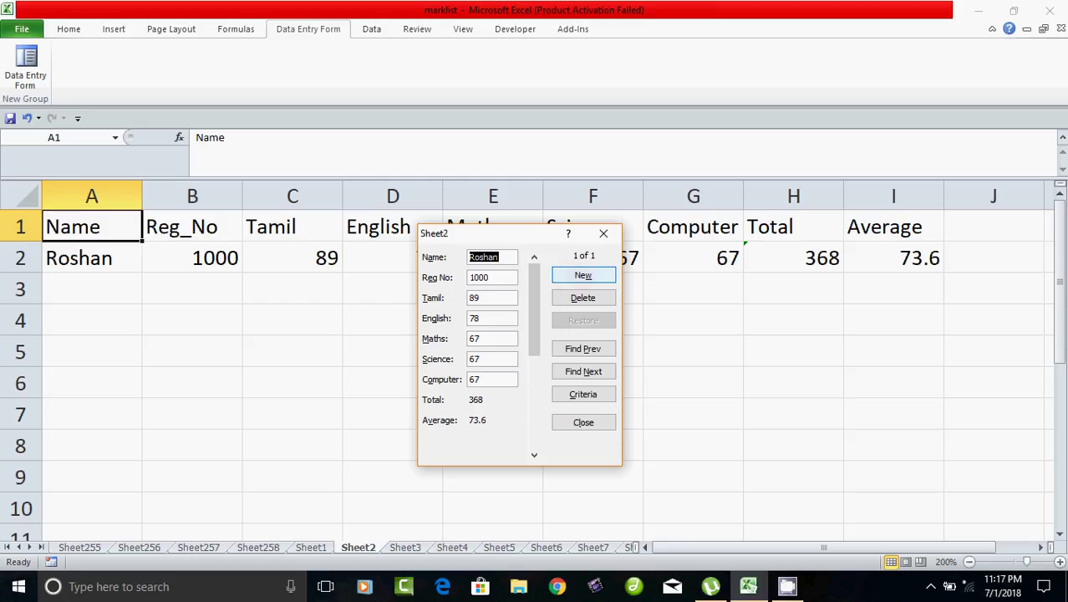
pyautogui.click(583, 275)
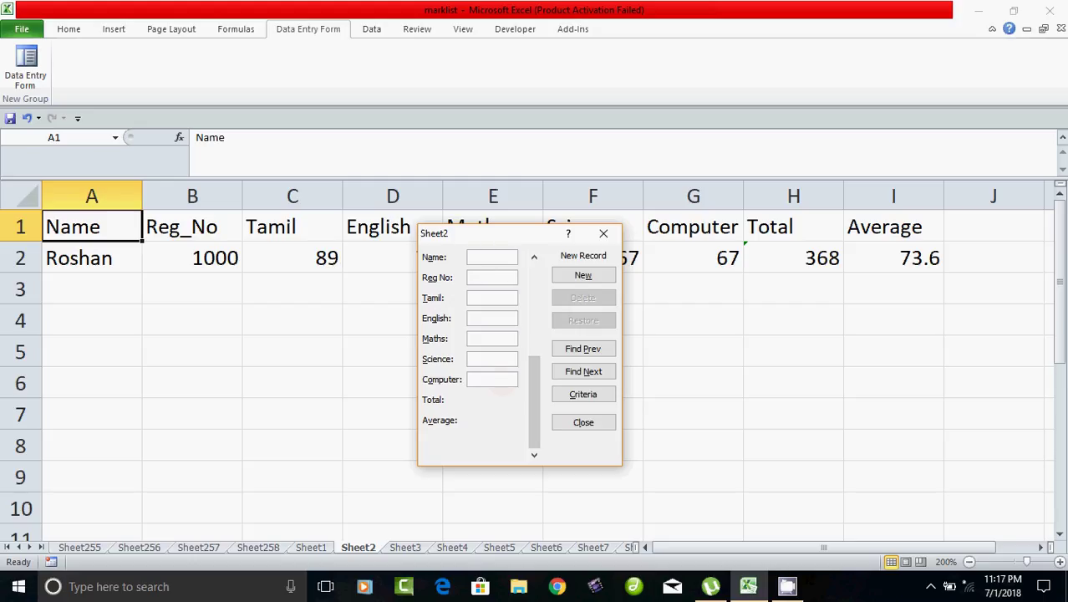
# Add a student with Reg No 1001 and marks 67, 56, 89, 78, 78 (Total 368).
pyautogui.write('Mph')
pyautogui.press('BackSpace')
pyautogui.press('BackSpace')
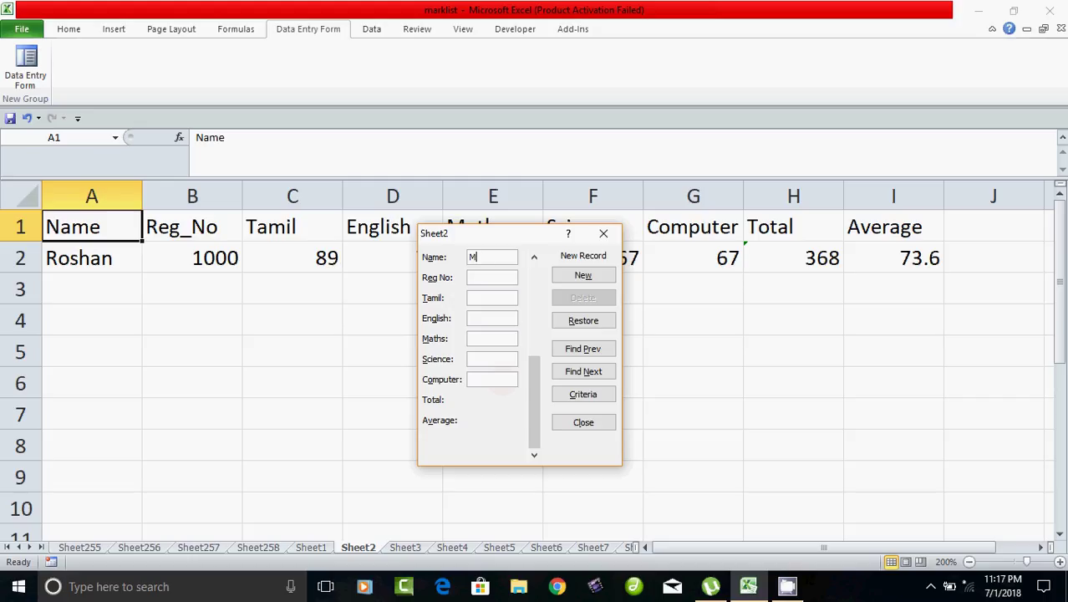
pyautogui.write('ohamed')
pyautogui.press('Tab')
pyautogui.write('1001')
pyautogui.press('Tab')
pyautogui.write('67')
pyautogui.write('56')
pyautogui.press('Tab')
pyautogui.write('89')
pyautogui.press('Tab')
pyautogui.write('78')
pyautogui.press('Tab')
pyautogui.write('78')
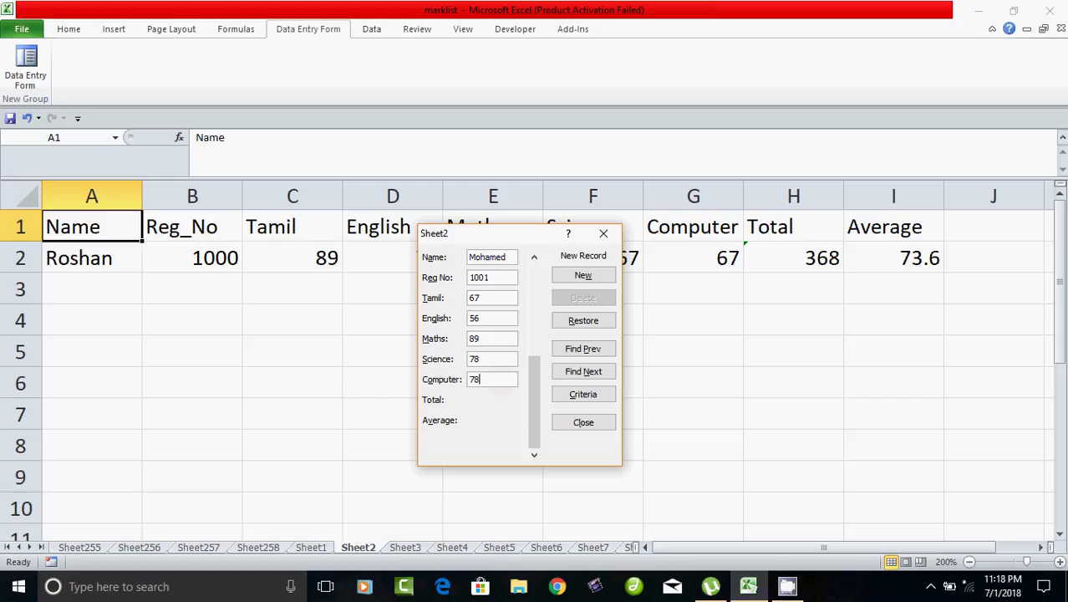
pyautogui.press('Return')
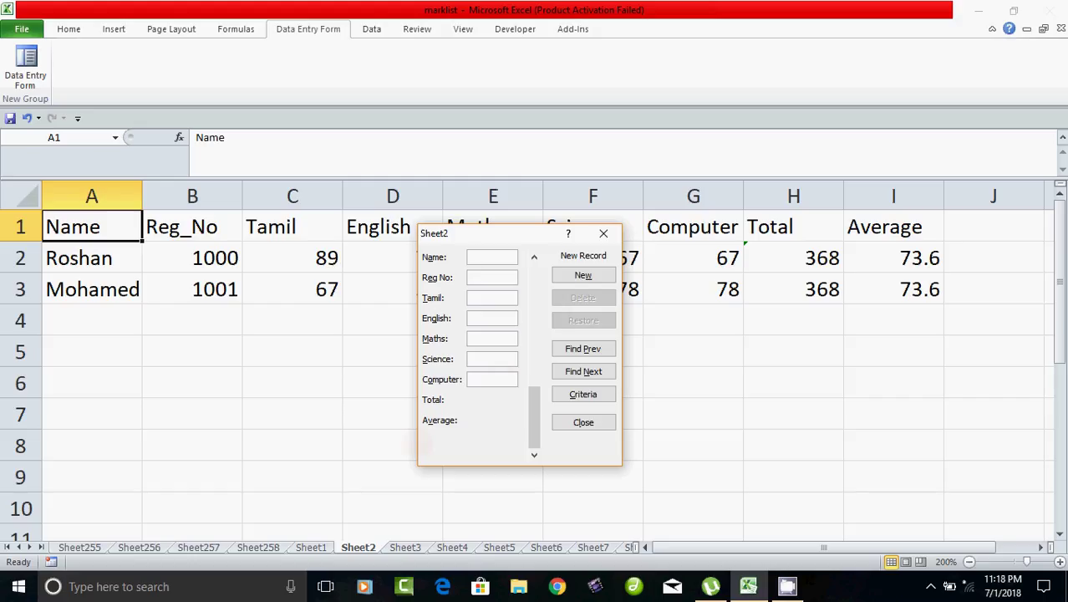
# Add a student with Reg No 1002 and marks 78, 56, 67, 67, 67 (Total 335).
pyautogui.write('Kumar')
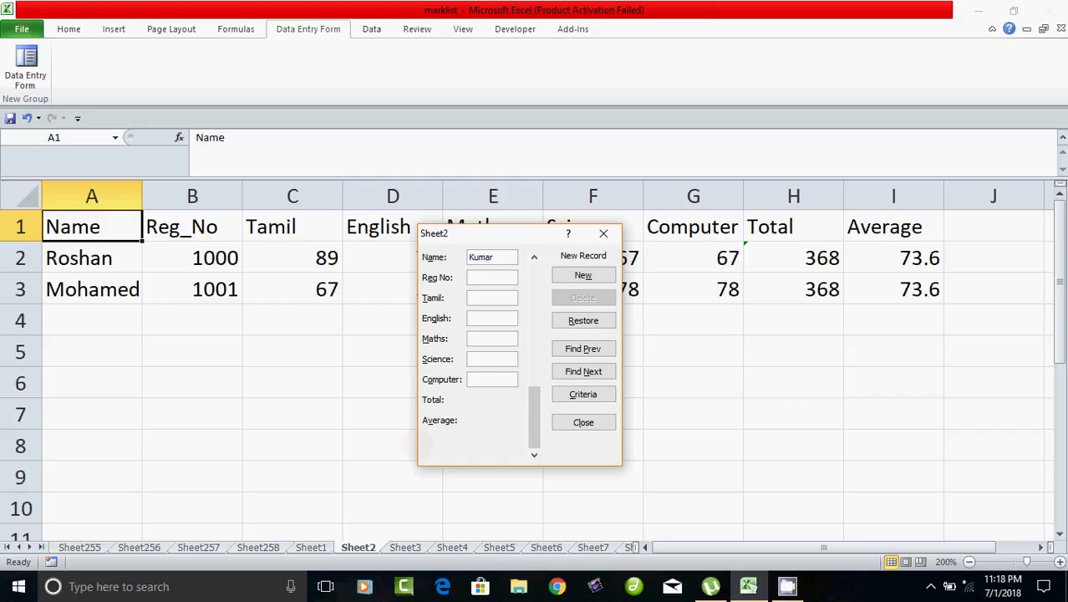
pyautogui.press('Tab')
pyautogui.write('1002')
pyautogui.press('Tab')
pyautogui.write('78')
pyautogui.press('Tab')
pyautogui.write('56')
pyautogui.press('Tab')
pyautogui.write('67')
pyautogui.press('Tab')
pyautogui.write('67')
pyautogui.press('Tab')
pyautogui.write('67')
pyautogui.press('Return')
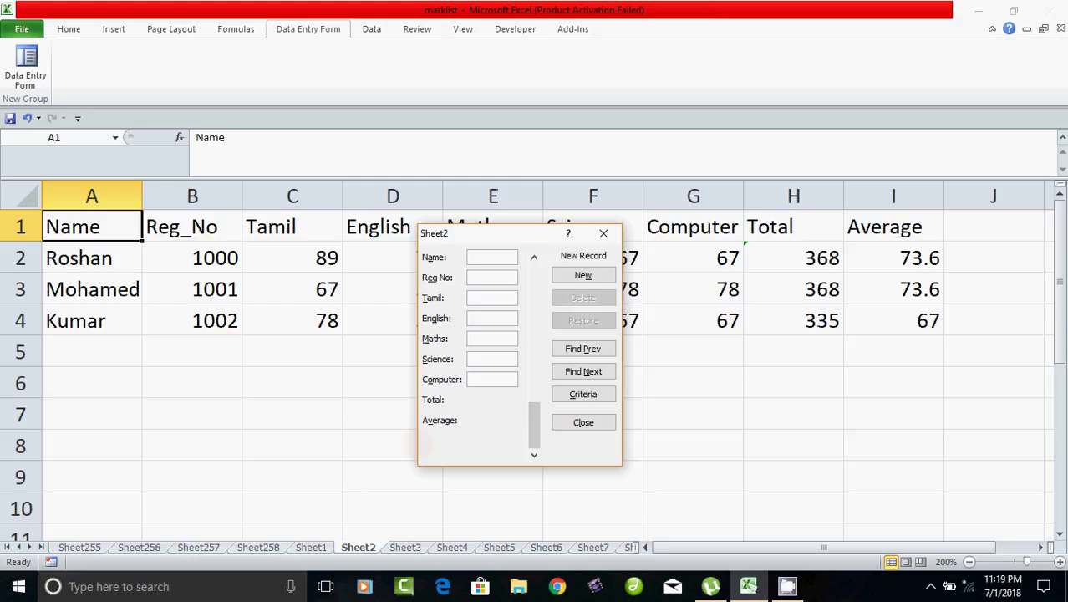
# Add a student with Reg No 1004 and marks 34, 56, 67, 67, 78 (Total 302).
pyautogui.write('Malar')
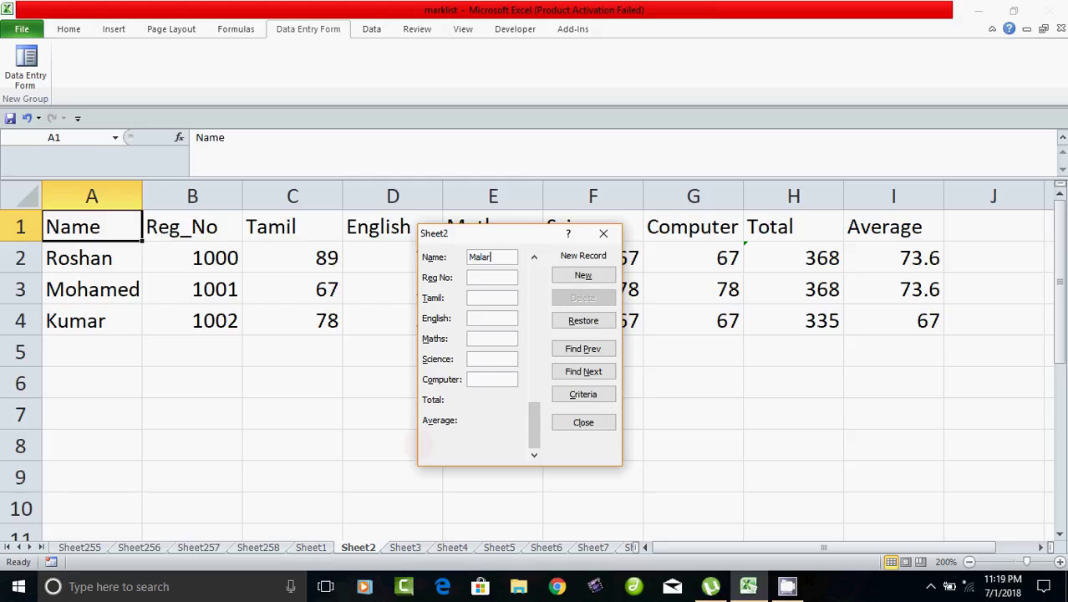
pyautogui.press('Tab')
pyautogui.write('1004')
pyautogui.press('Tab')
pyautogui.write('34')
pyautogui.press('Tab')
pyautogui.write('56')
pyautogui.press('Tab')
pyautogui.write('67')
pyautogui.press('Tab')
pyautogui.write('67')
pyautogui.press('Tab')
pyautogui.write('78')
pyautogui.press('Return')
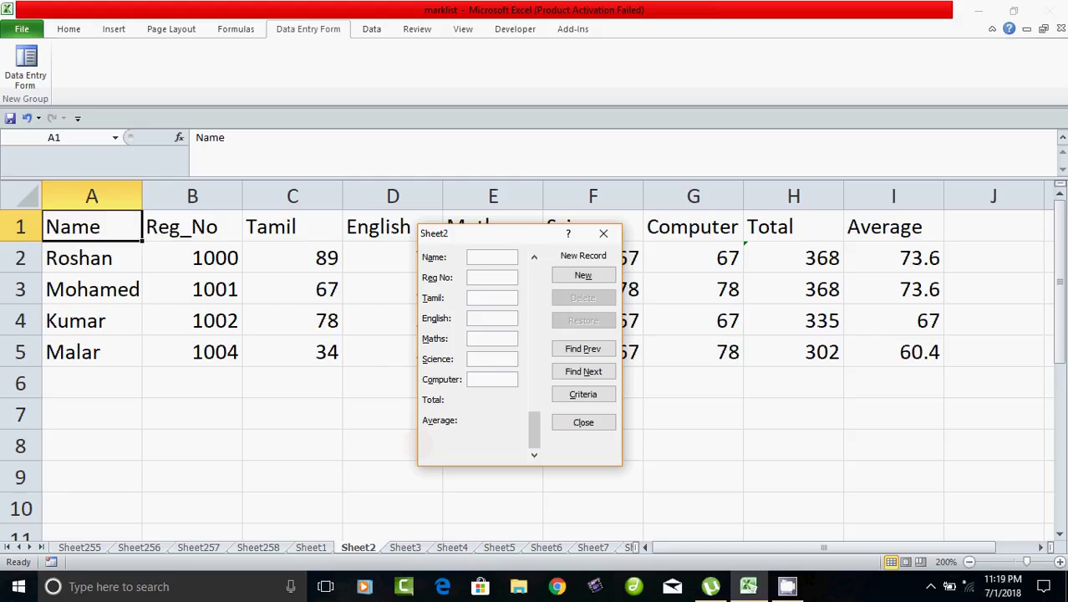
# Add a student with Reg No 1005 and marks 67, 67, 67, 67, 89 (Total 357).
pyautogui.write('Mur')
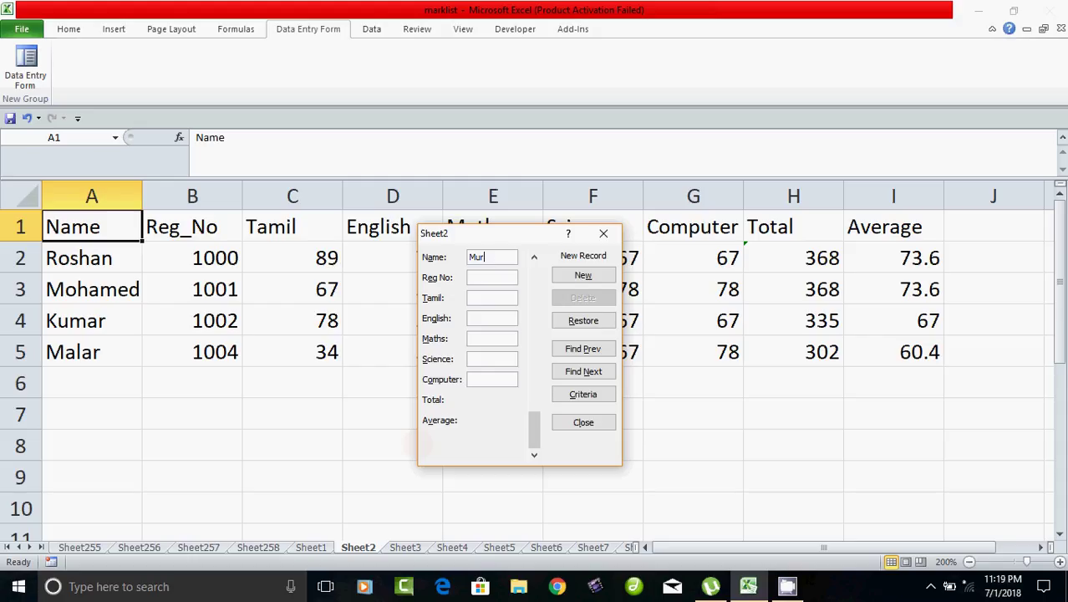
pyautogui.write('ugan')
pyautogui.press('Tab')
pyautogui.write('100')
pyautogui.write('0')
pyautogui.press('BackSpace')
pyautogui.write('5')
pyautogui.press('Tab')
pyautogui.write('67')
pyautogui.press('Tab')
pyautogui.write('67')
pyautogui.press('Tab')
pyautogui.write('67')
pyautogui.press('Tab')
pyautogui.write('67')
pyautogui.press('Tab')
pyautogui.write('89')
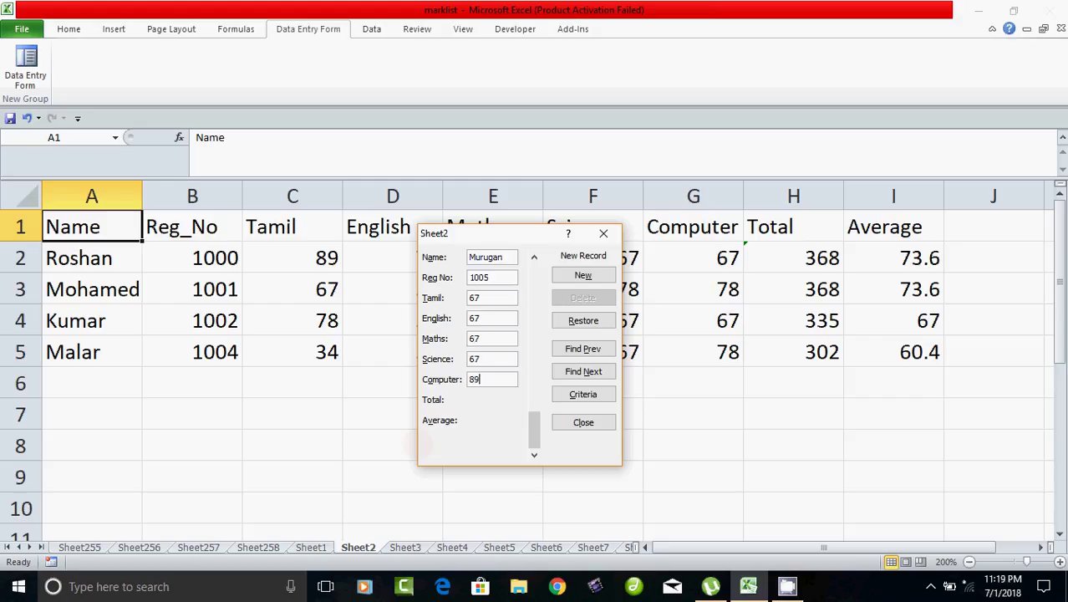
pyautogui.press('Return')
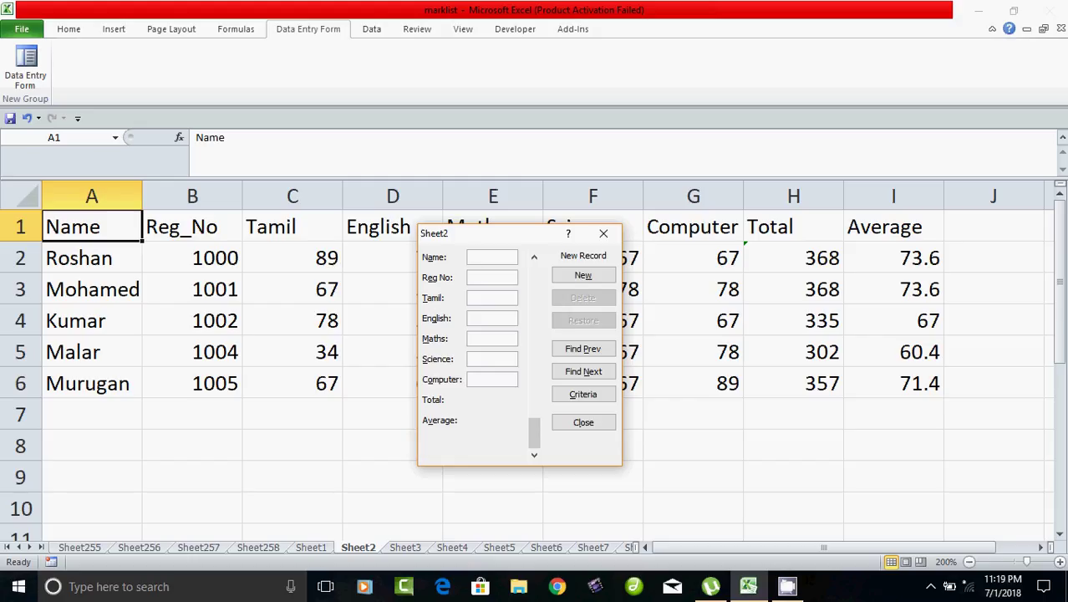
# Browse back to record 1 and forward to 5 with Find Prev/Find Next, ending on record 4.
pyautogui.moveTo(501, 233); pyautogui.dragTo(476, 231)
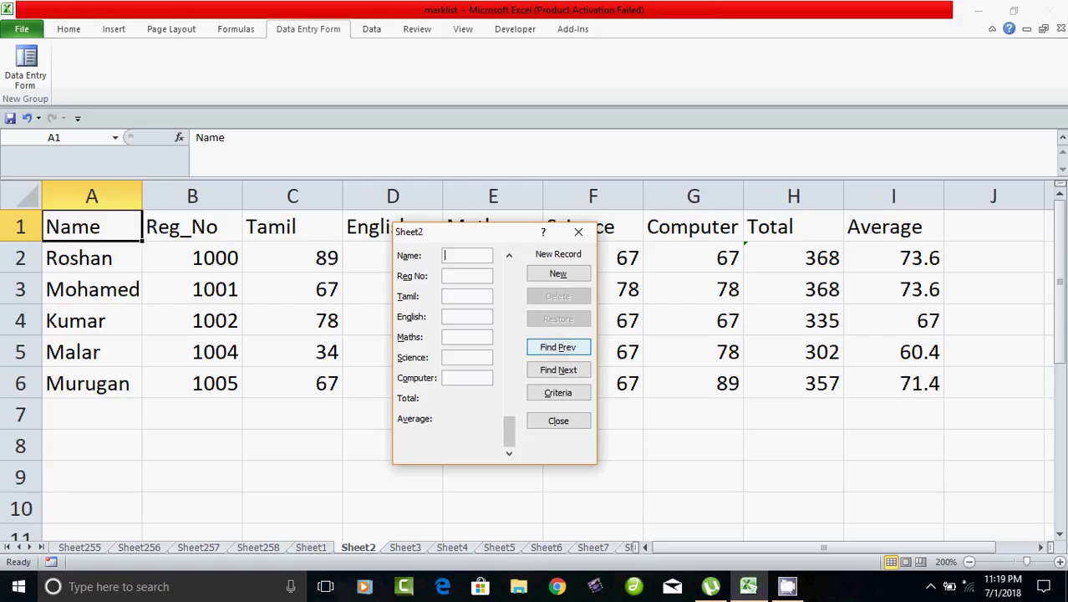
pyautogui.click(558, 347)
pyautogui.click(558, 347)
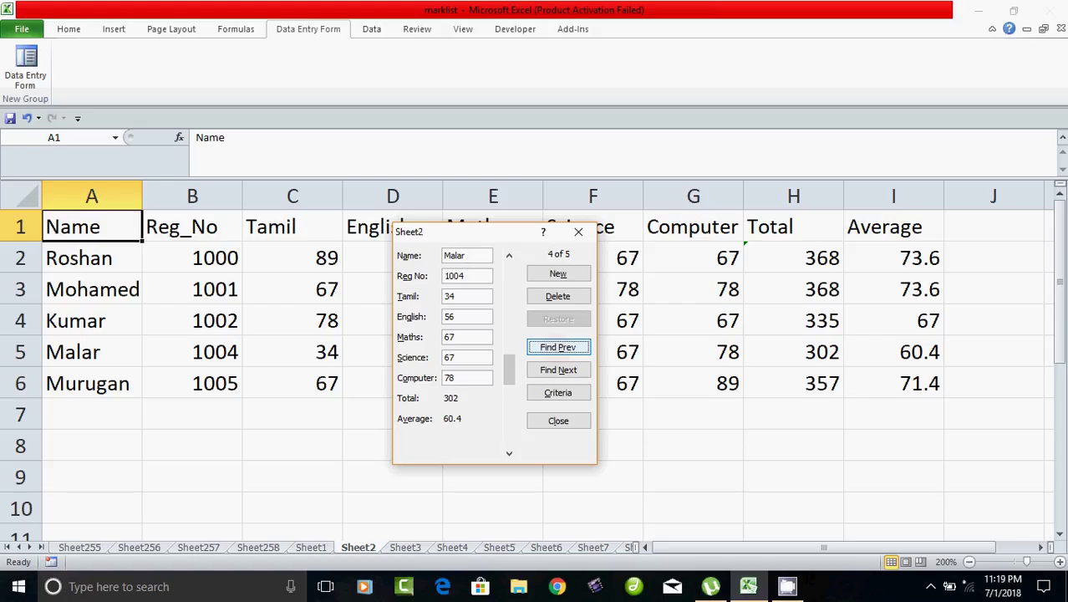
pyautogui.click(558, 347)
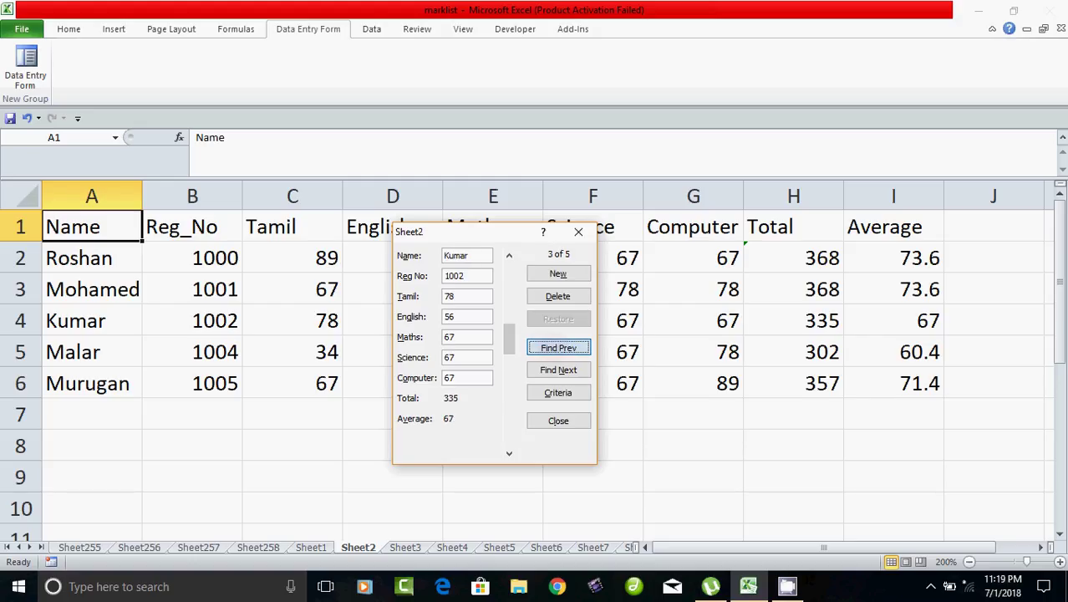
pyautogui.click(558, 347)
pyautogui.click(558, 347)
pyautogui.click(559, 370)
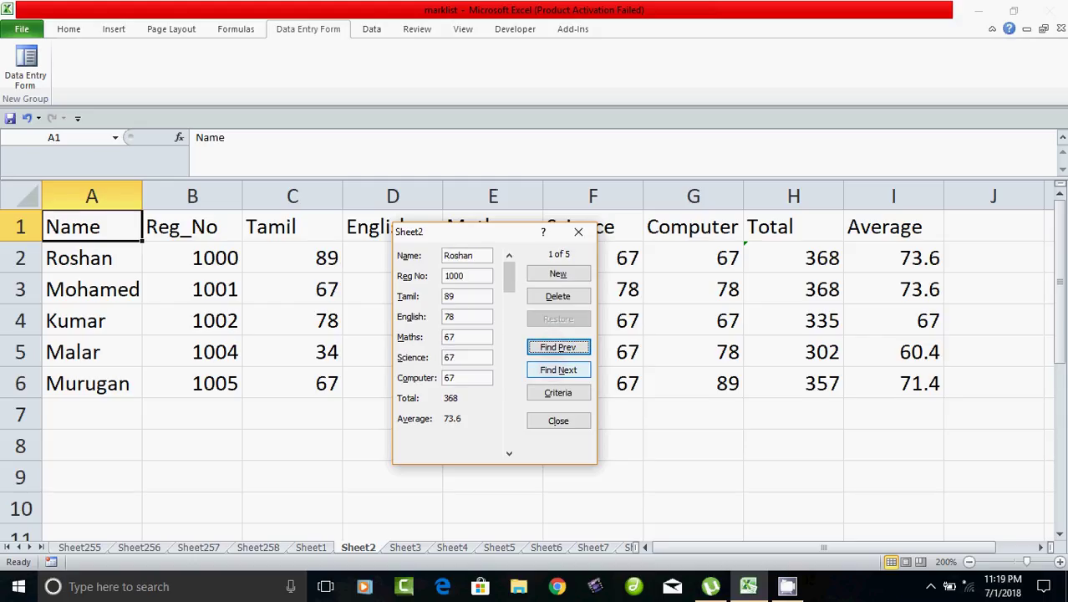
pyautogui.click(558, 370)
pyautogui.click(559, 369)
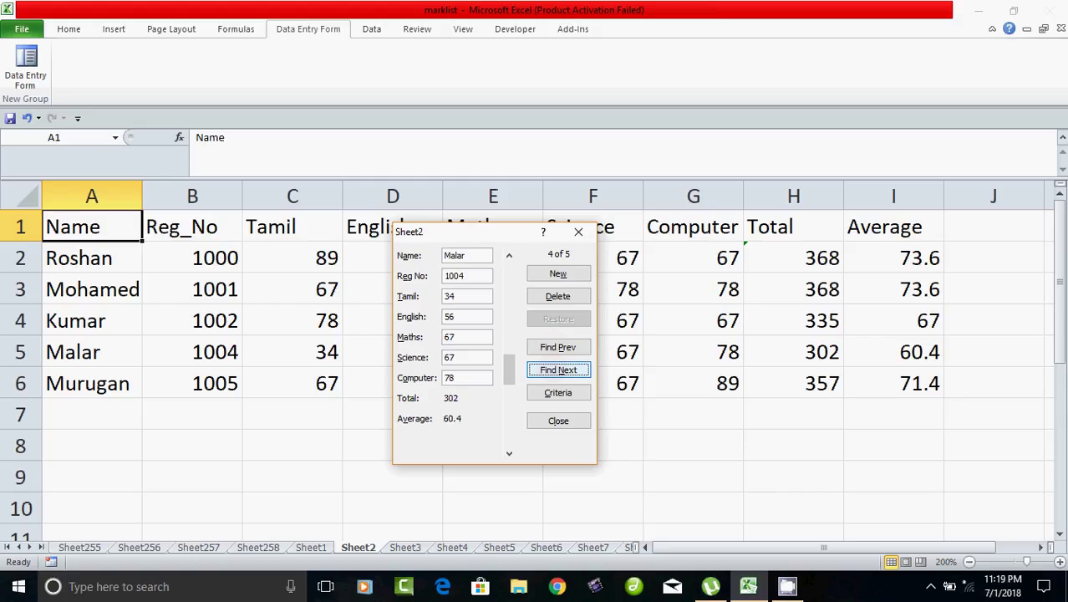
pyautogui.click(559, 369)
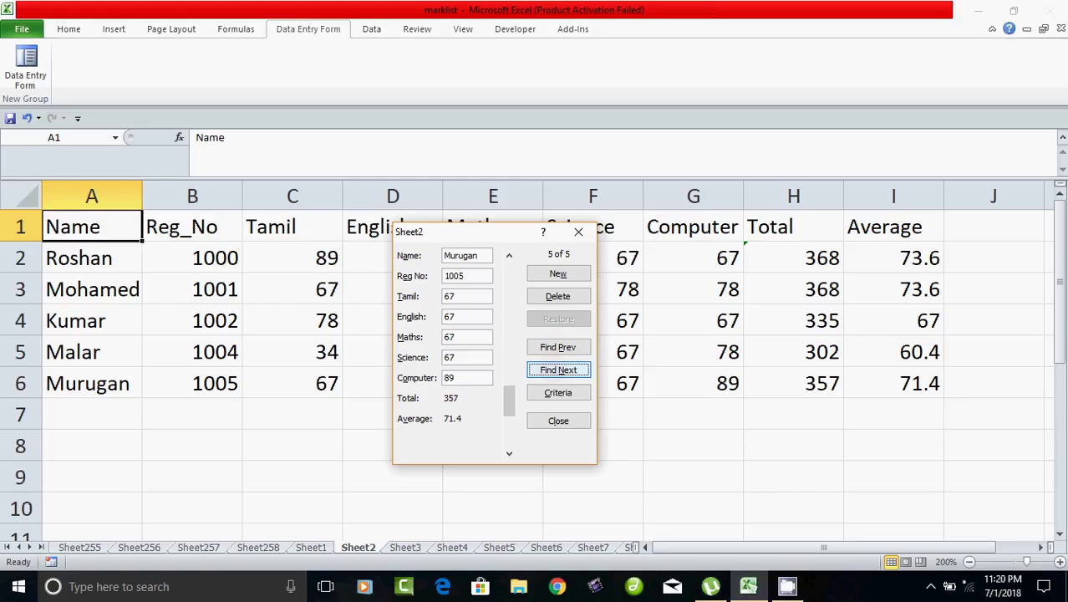
pyautogui.click(558, 370)
pyautogui.click(558, 347)
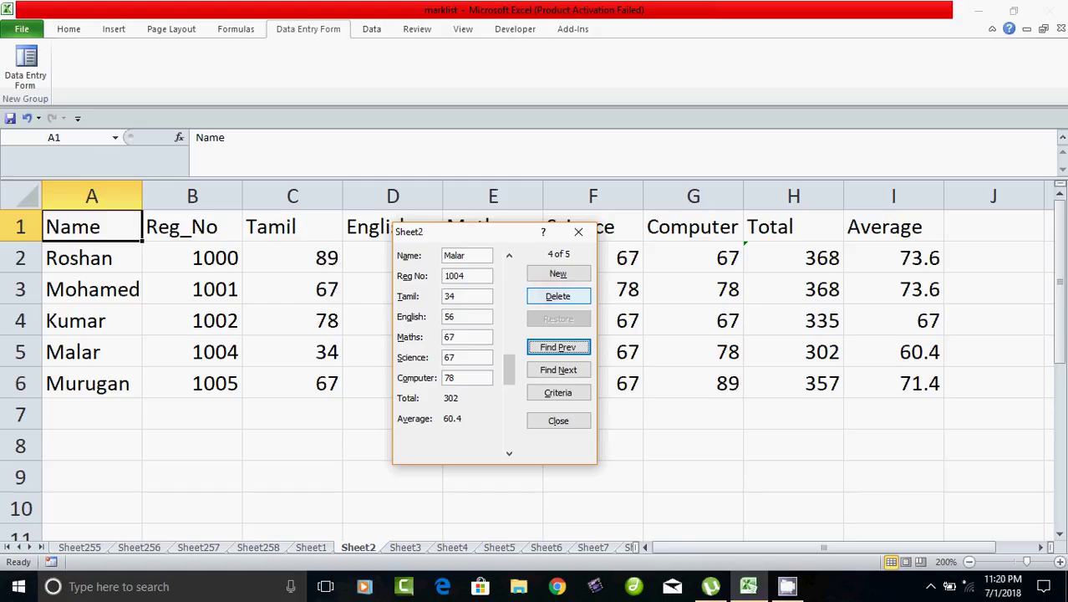
# Delete record 4 (Reg No 1004, Total 302) and confirm the deletion.
pyautogui.click(557, 296)
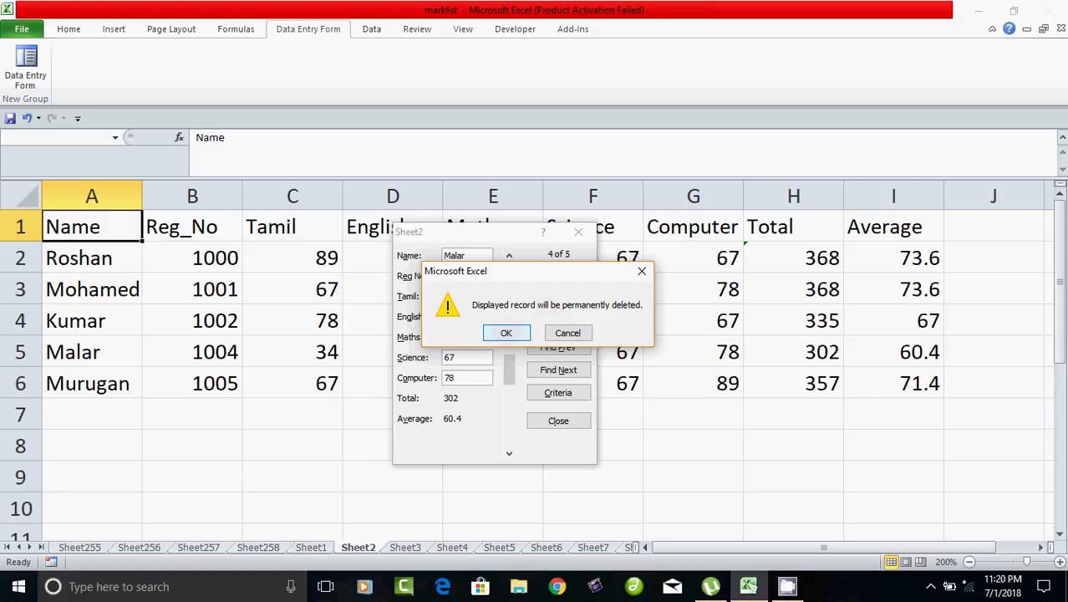
pyautogui.press('Return')
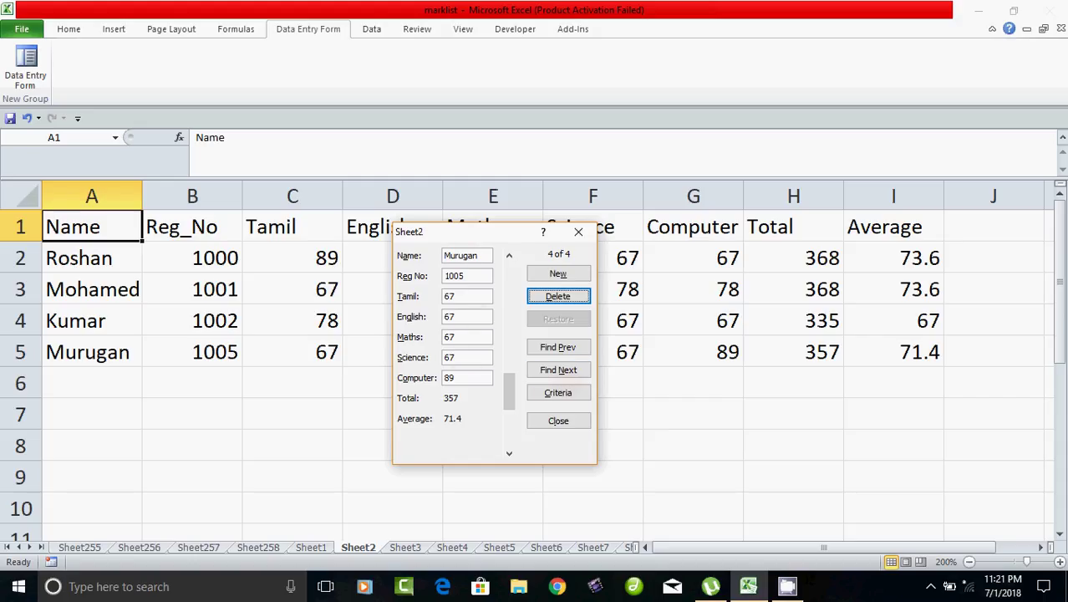
# Search the form for records with Total >350.
pyautogui.click(558, 392)
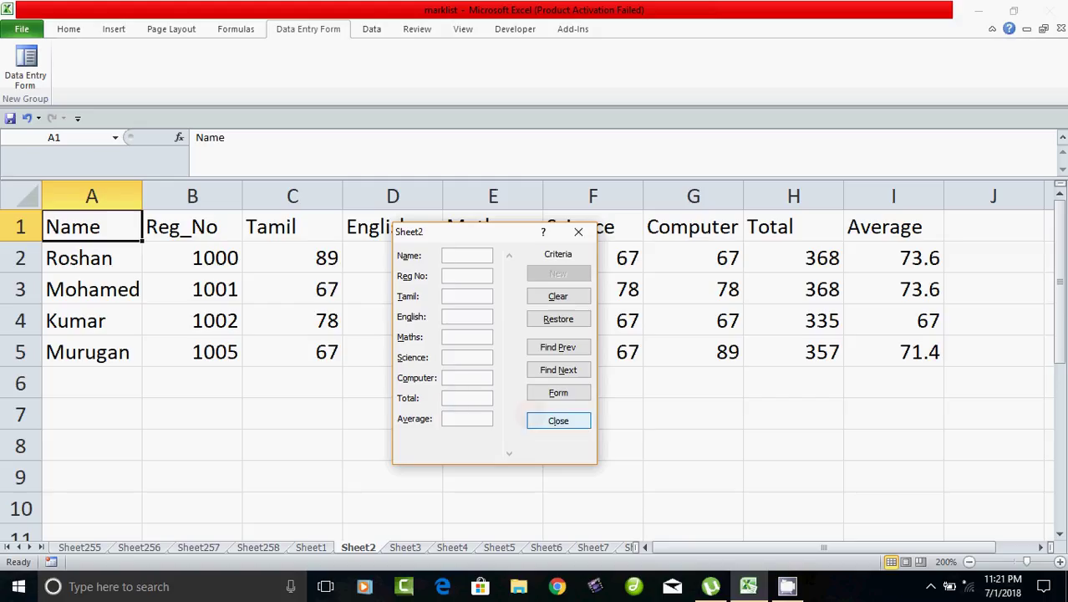
pyautogui.write('>350')
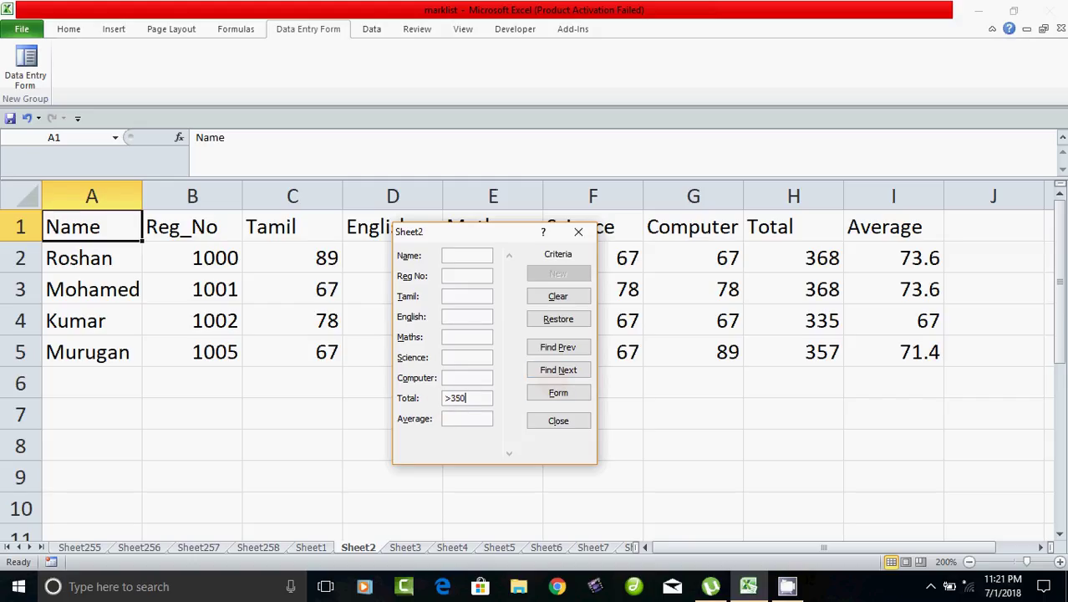
pyautogui.press('Return')
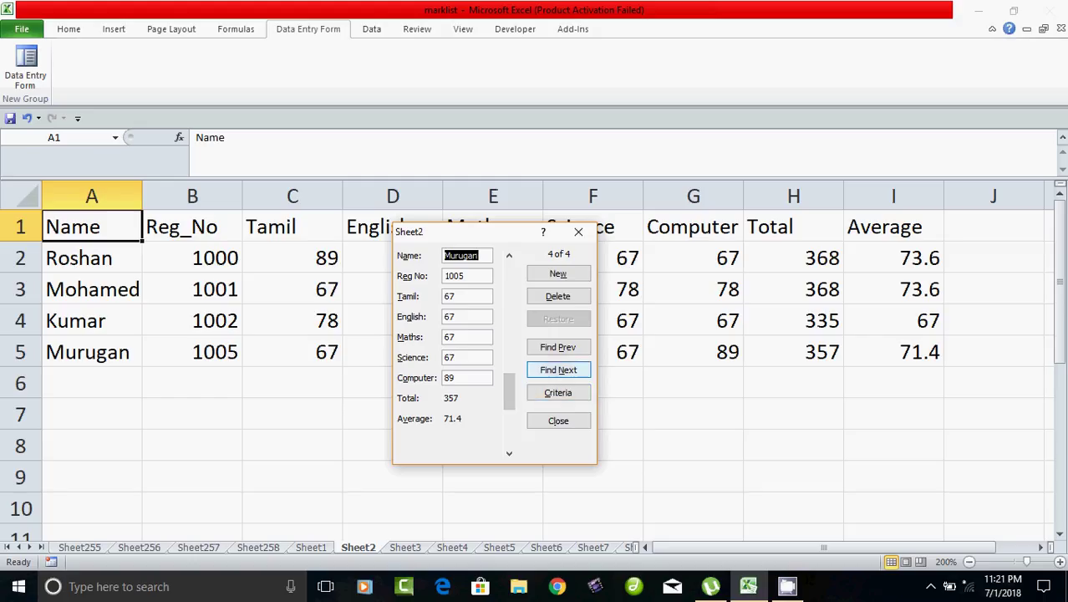
# Step through the Total >350 matches with Find Next/Find Prev, returning to Criteria.
pyautogui.click(558, 369)
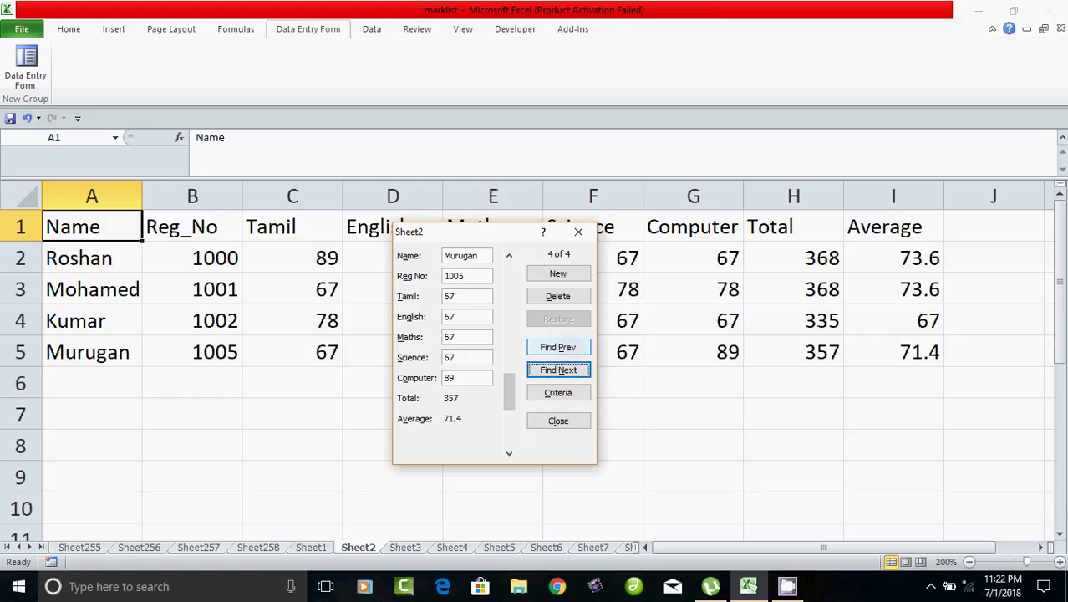
pyautogui.click(559, 347)
pyautogui.click(559, 347)
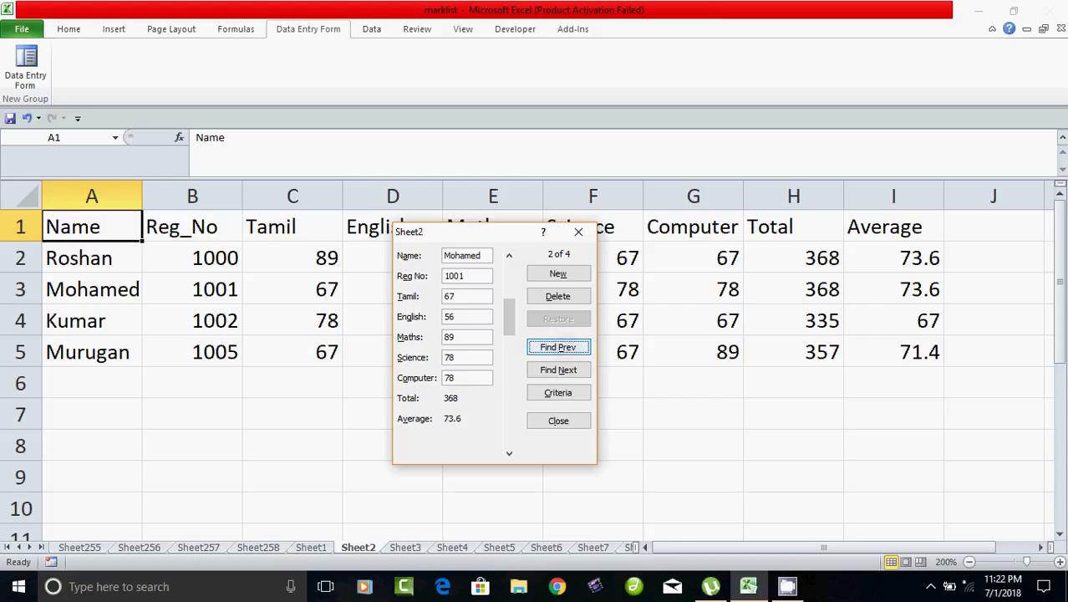
pyautogui.click(558, 347)
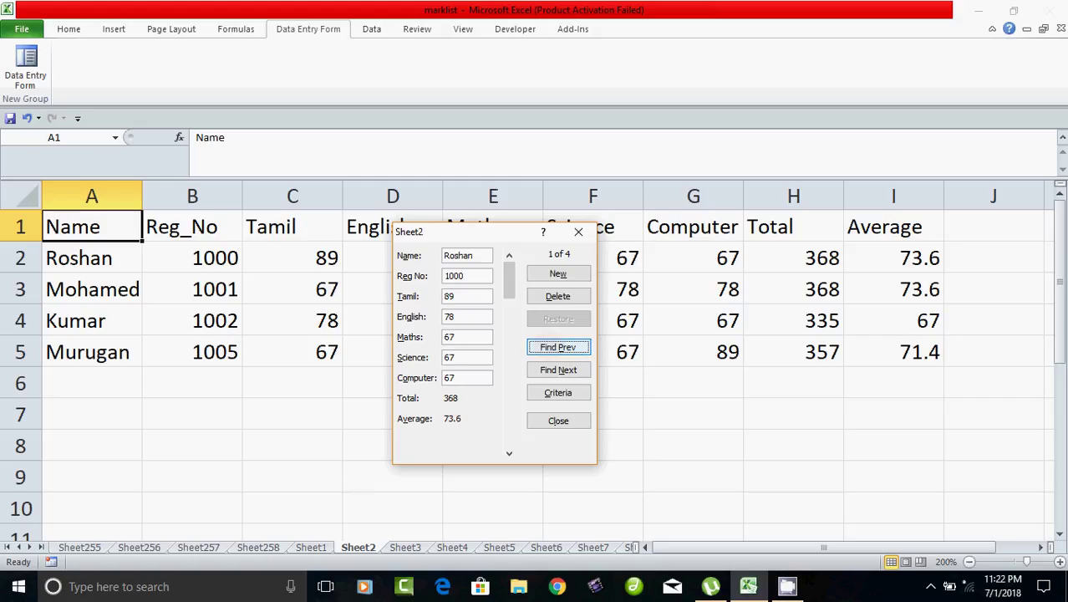
pyautogui.click(558, 369)
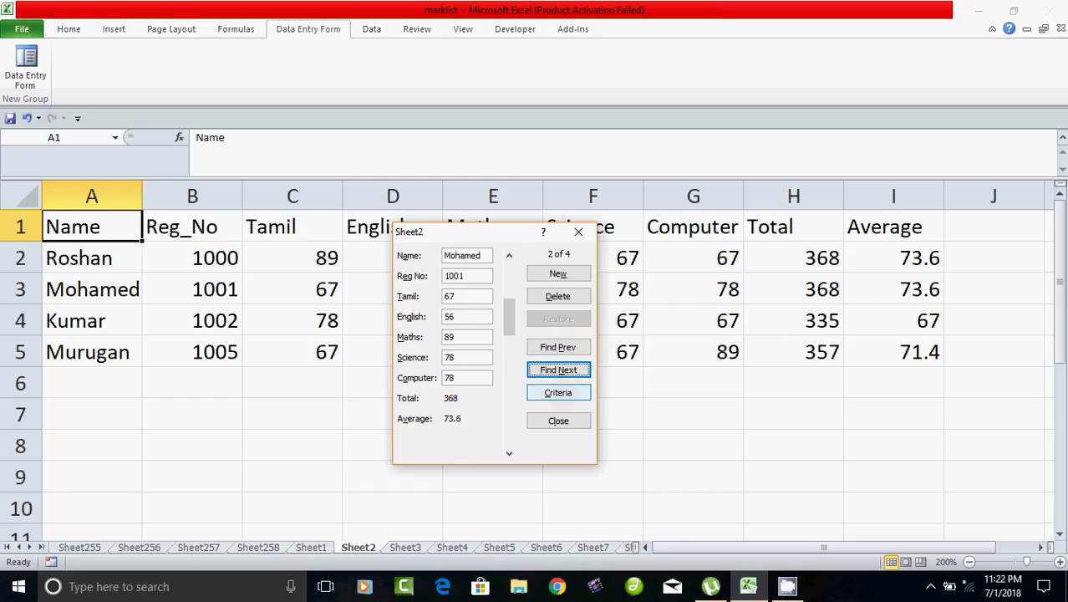
pyautogui.click(558, 392)
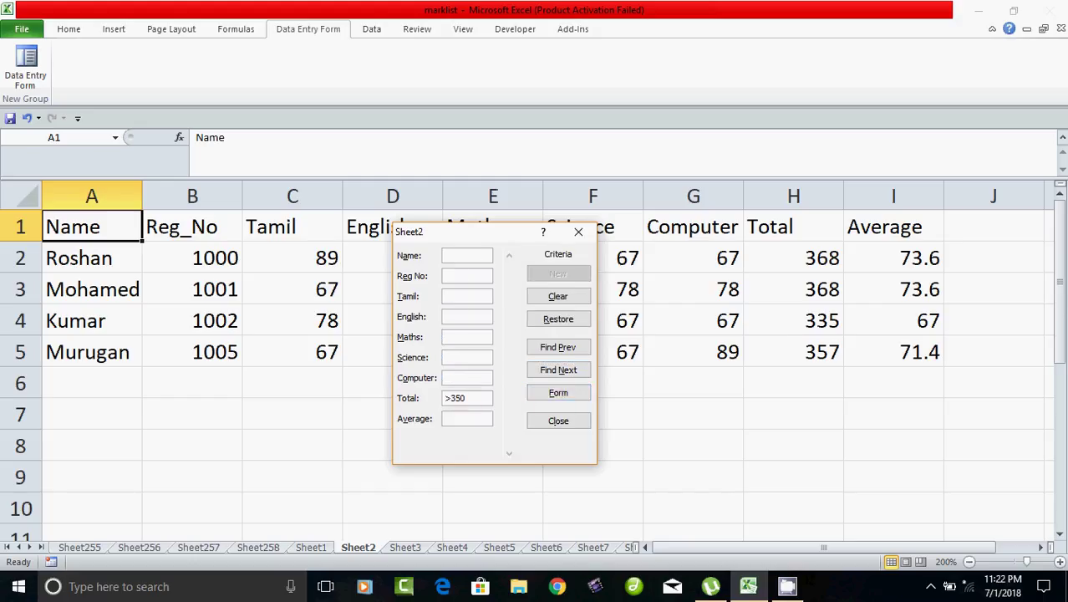
# Change the Total criterion from >350 to <350 and search, landing on the Total 335 student.
pyautogui.click(509, 450)
pyautogui.write('<350')
pyautogui.press('Return')
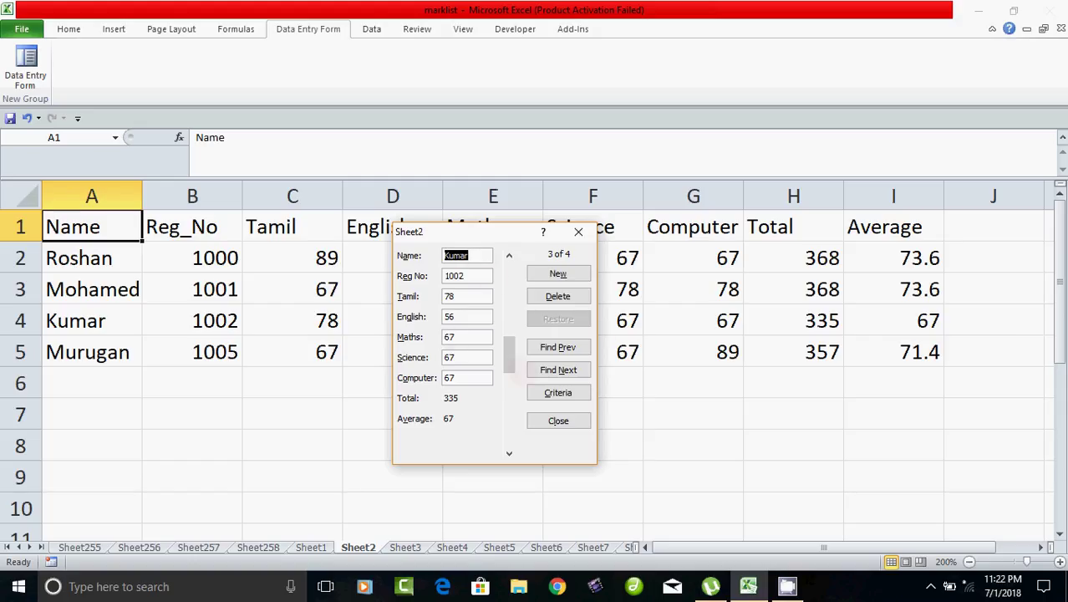
pyautogui.click(558, 346)
pyautogui.press('Tab')
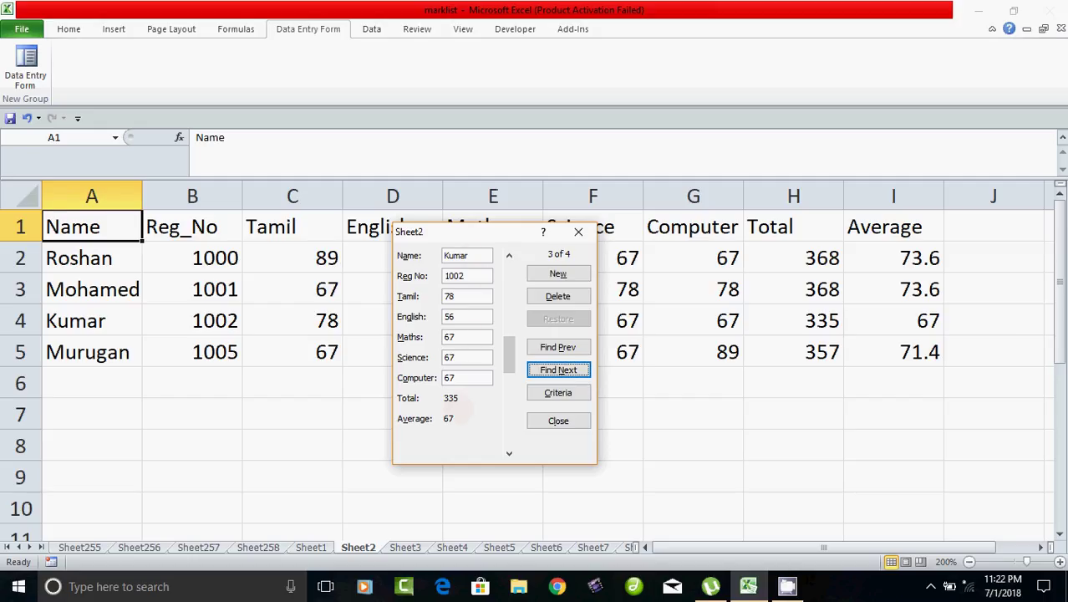
# Drag the data form up and to the left over the marklist.
pyautogui.moveTo(468, 232); pyautogui.dragTo(363, 151)
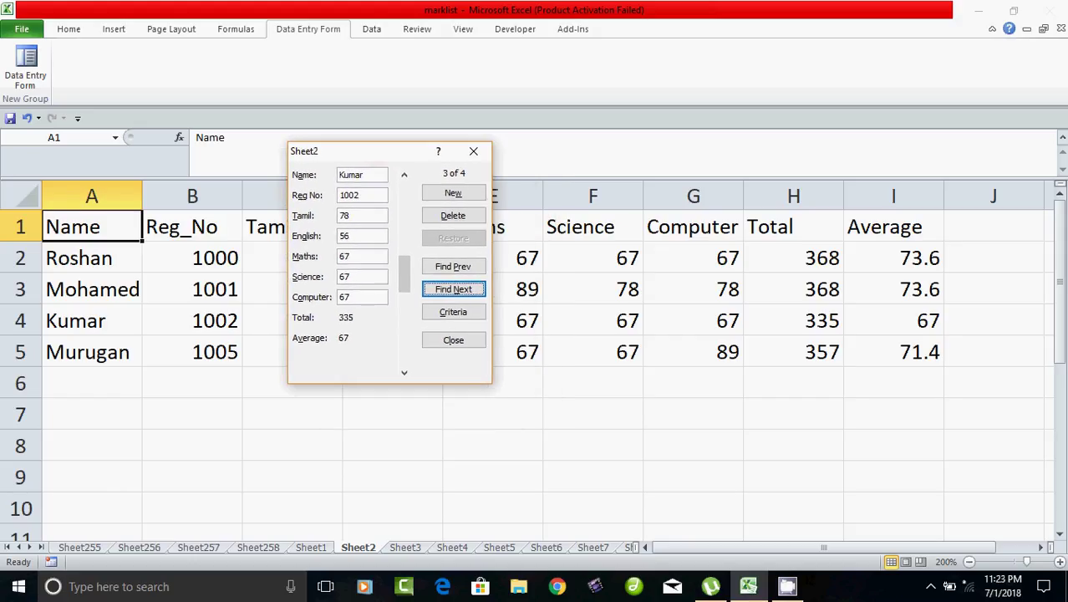